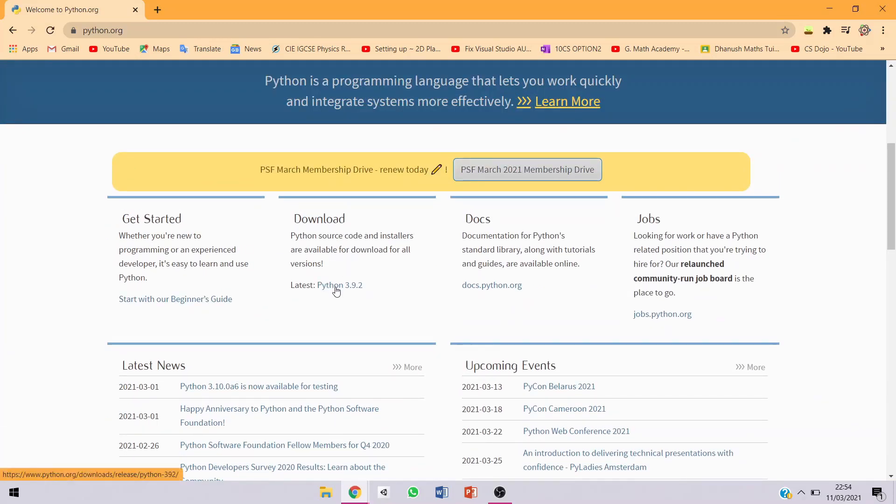
Step: Open the Python 3.9.2 release page and download the Windows installer (64-bit) from its files table
{"action": "left_click", "coordinate": [336, 285]}
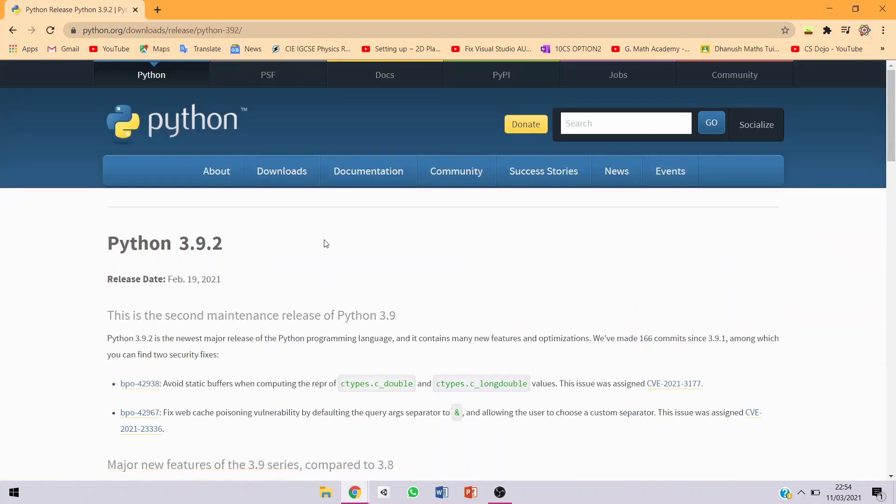
{"action": "scroll", "coordinate": [327, 238], "scroll_direction": "down", "scroll_amount": 7}
{"action": "scroll", "coordinate": [303, 248], "scroll_direction": "up", "scroll_amount": 5}
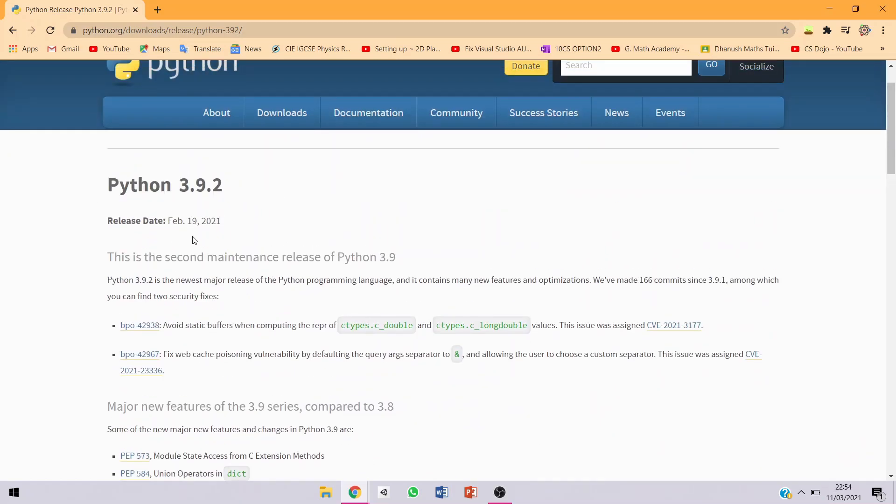
{"action": "scroll", "coordinate": [214, 233], "scroll_direction": "down", "scroll_amount": 20}
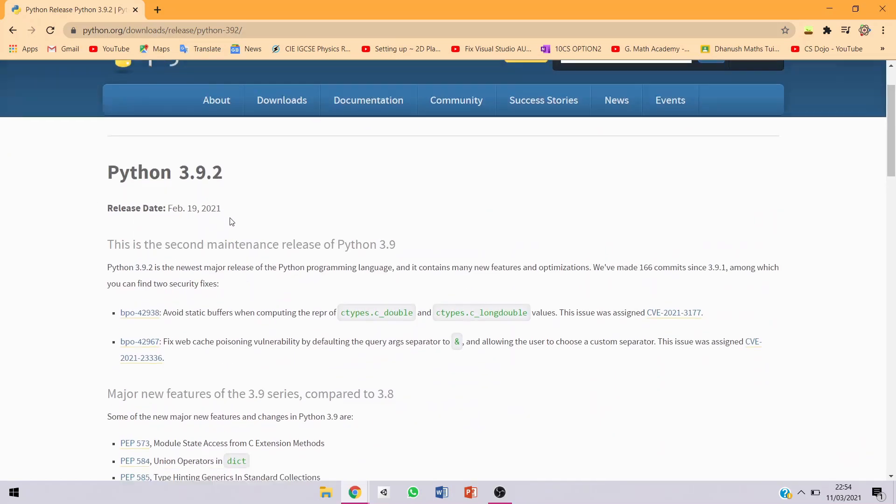
{"action": "scroll", "coordinate": [154, 161], "scroll_direction": "down", "scroll_amount": 4}
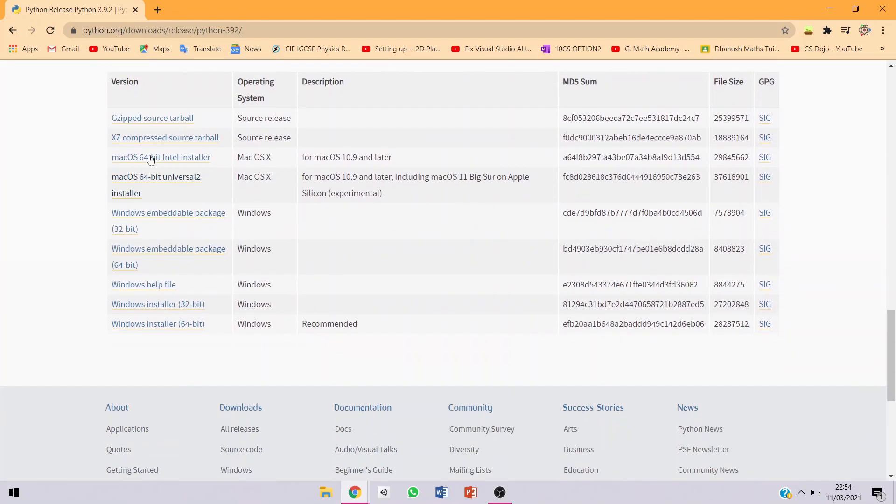
{"action": "scroll", "coordinate": [156, 320], "scroll_direction": "up", "scroll_amount": 3}
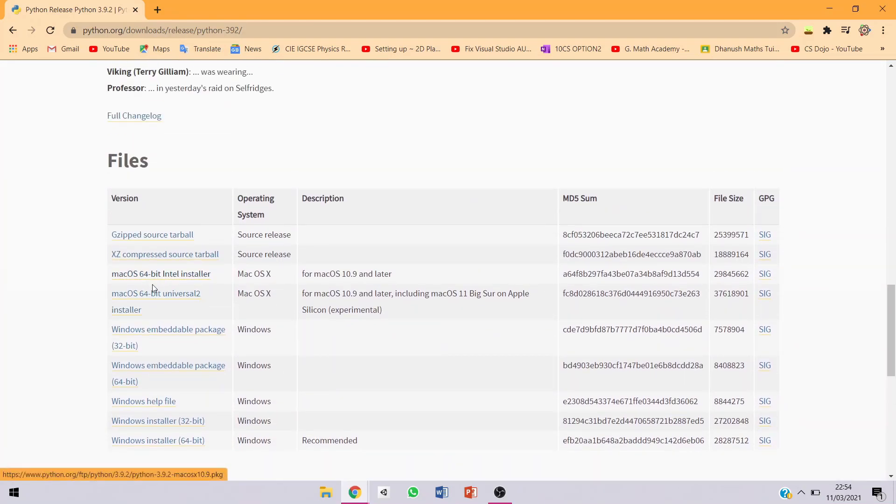
{"action": "scroll", "coordinate": [107, 371], "scroll_direction": "down", "scroll_amount": 1}
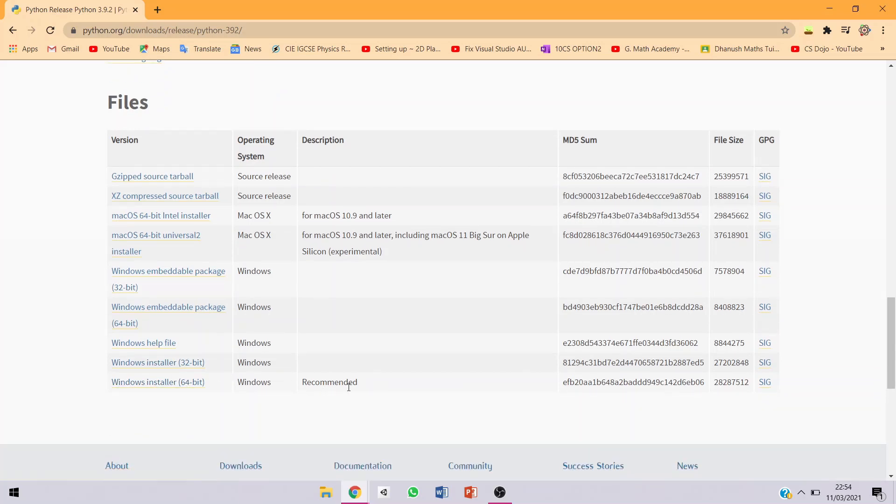
{"action": "left_click", "coordinate": [184, 384]}
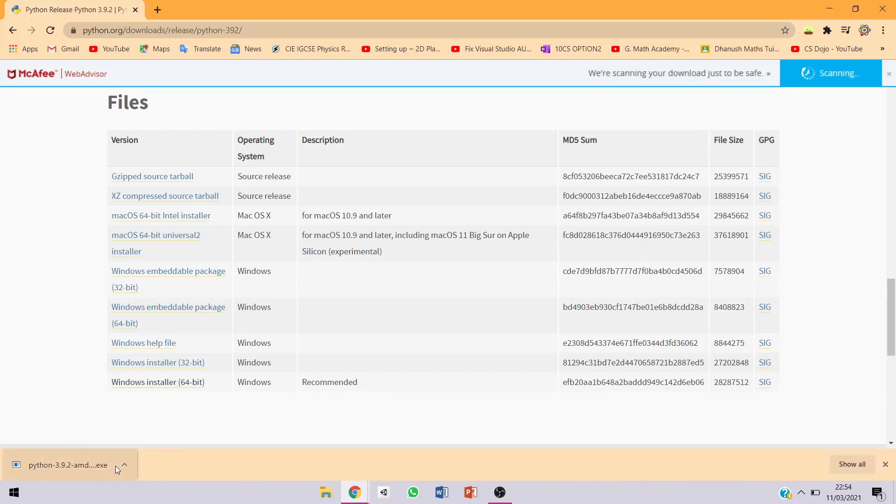
Step: Launch the downloaded Python installer and choose a customized installation with all optional features, adding Python to the environment variables
{"action": "left_click", "coordinate": [64, 461]}
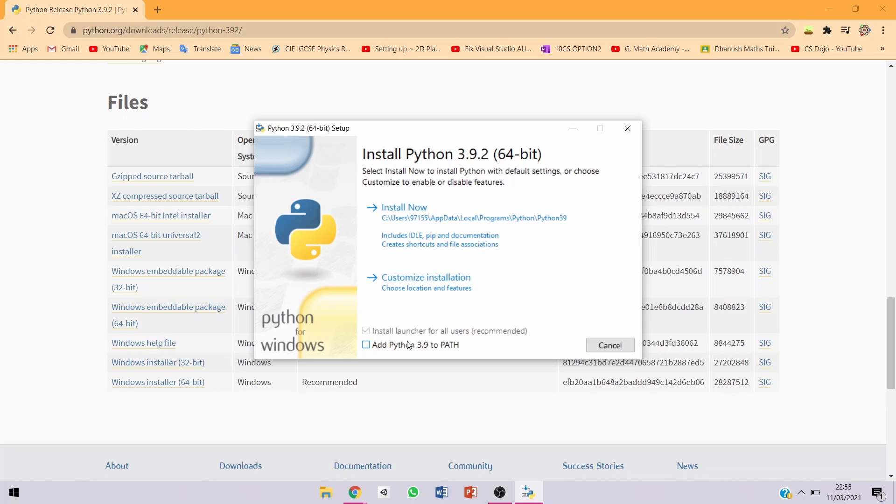
{"action": "left_click", "coordinate": [400, 286]}
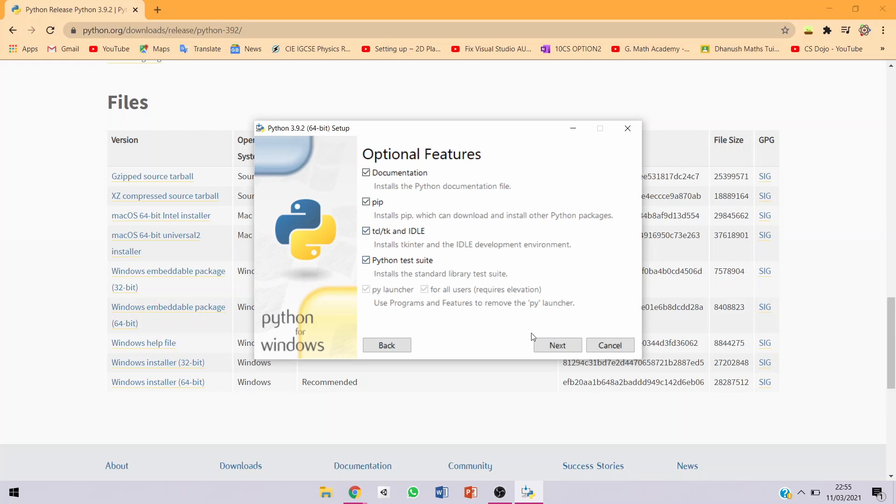
{"action": "left_click", "coordinate": [546, 350]}
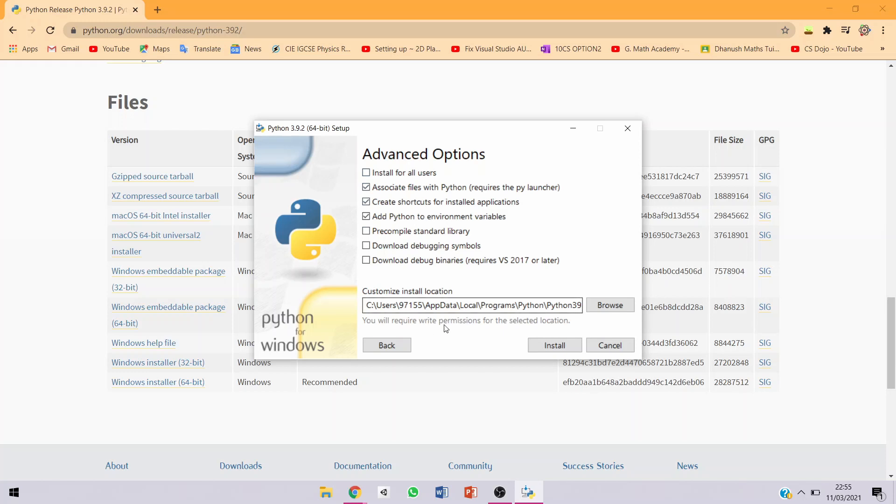
Step: Copy the full path of the Python_setup folder on the desktop
{"action": "left_click", "coordinate": [741, 34]}
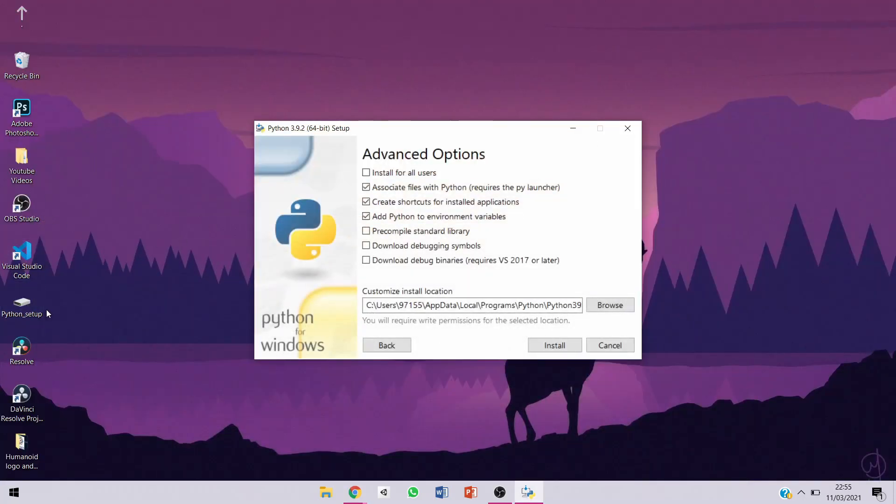
{"action": "double_click", "coordinate": [32, 305]}
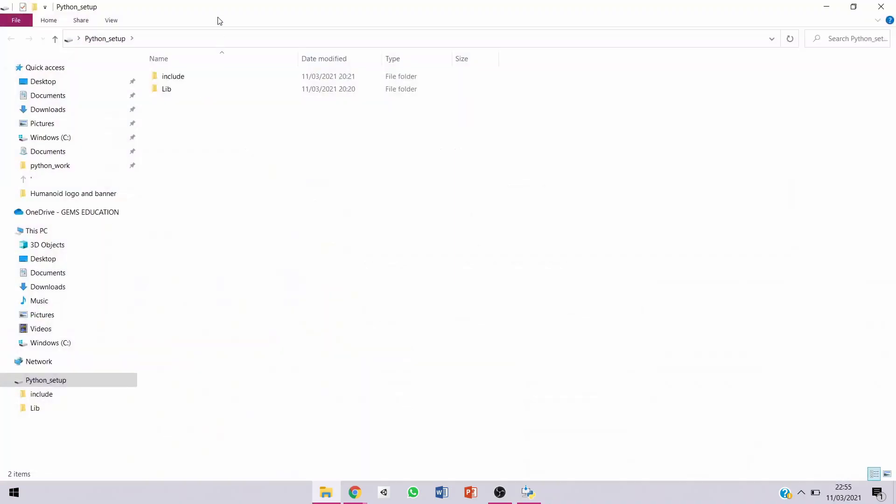
{"action": "left_click", "coordinate": [172, 37]}
{"action": "key", "text": "ctrl+c"}
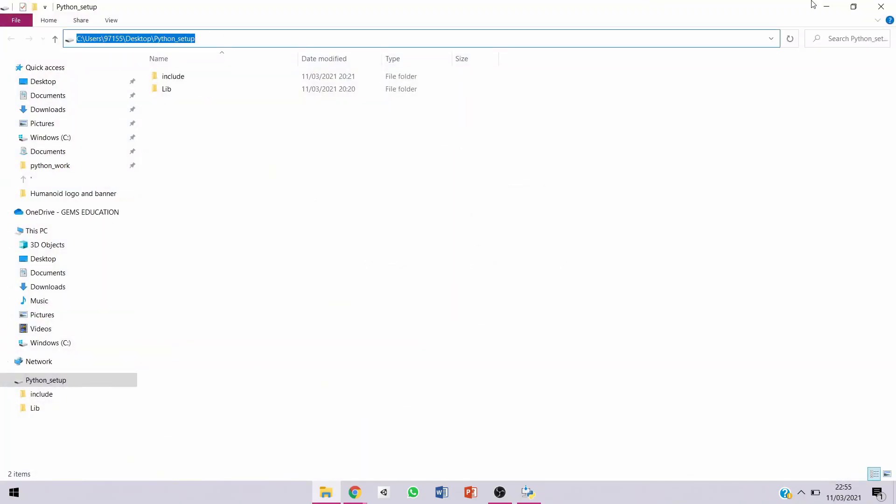
{"action": "left_click", "coordinate": [827, 7]}
Step: Replace the Python install location with the copied Python_setup desktop folder path, run the installation and close the setup
{"action": "left_click", "coordinate": [593, 304]}
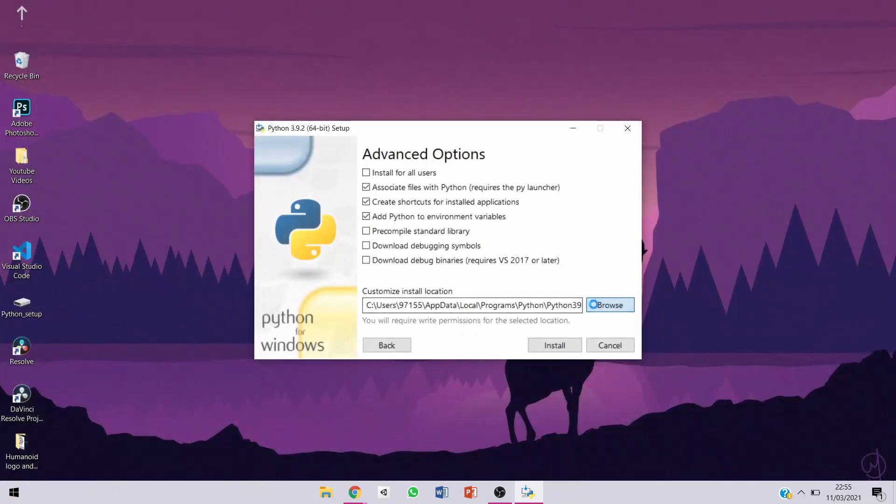
{"action": "left_click", "coordinate": [540, 356]}
{"action": "left_click_drag", "start_coordinate": [568, 306], "coordinate": [619, 305]}
{"action": "key", "text": "BackSpace"}
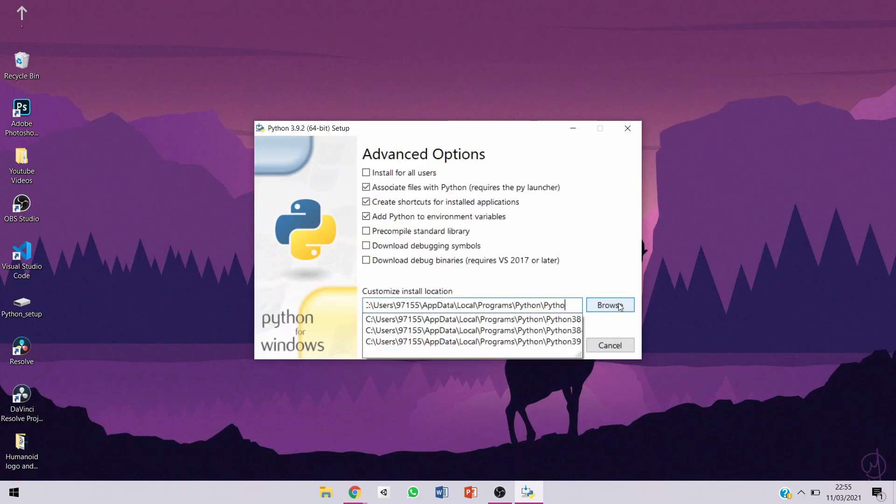
{"action": "key", "text": "BackSpace"}
{"action": "key", "text": "BackSpace"}
{"action": "key", "text": "BackSpace"}
{"action": "key", "text": "BackSpace"}
{"action": "key", "text": "BackSpace"}
{"action": "key", "text": "BackSpace"}
{"action": "key", "text": "BackSpace"}
{"action": "key", "text": "BackSpace"}
{"action": "key", "text": "BackSpace"}
{"action": "key", "text": "BackSpace"}
{"action": "key", "text": "BackSpace"}
{"action": "key", "text": "BackSpace"}
{"action": "key", "text": "BackSpace"}
{"action": "key", "text": "BackSpace"}
{"action": "key", "text": "BackSpace"}
{"action": "key", "text": "BackSpace"}
{"action": "key", "text": "BackSpace"}
{"action": "key", "text": "BackSpace"}
{"action": "key", "text": "BackSpace"}
{"action": "key", "text": "BackSpace"}
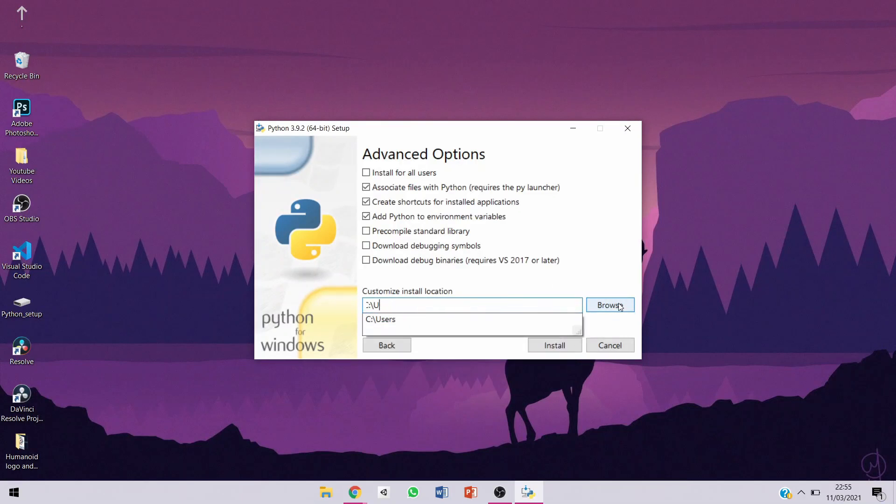
{"action": "key", "text": "BackSpace"}
{"action": "key", "text": "BackSpace"}
{"action": "key", "text": "BackSpace"}
{"action": "key", "text": "BackSpace"}
{"action": "key", "text": "ctrl+v"}
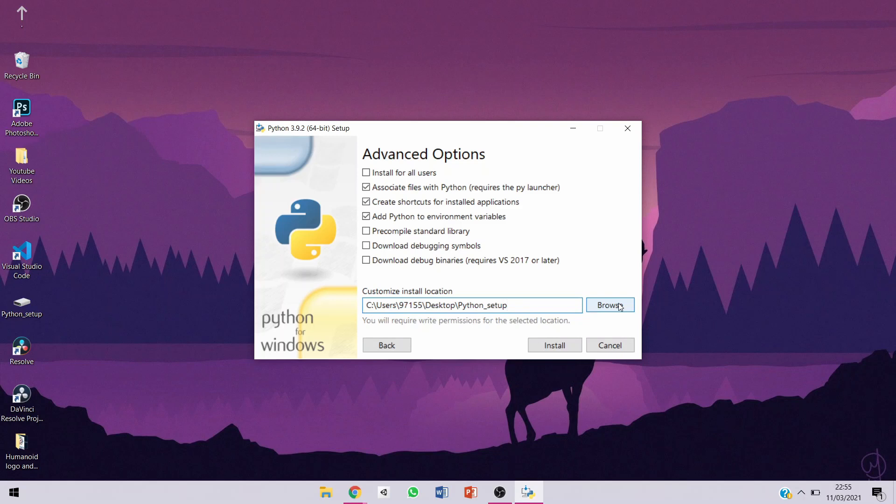
{"action": "left_click", "coordinate": [576, 345]}
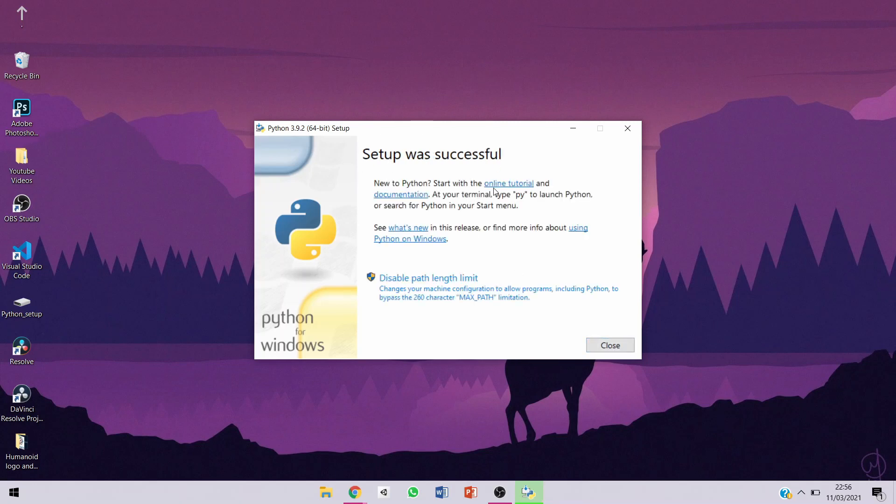
{"action": "left_click", "coordinate": [621, 347]}
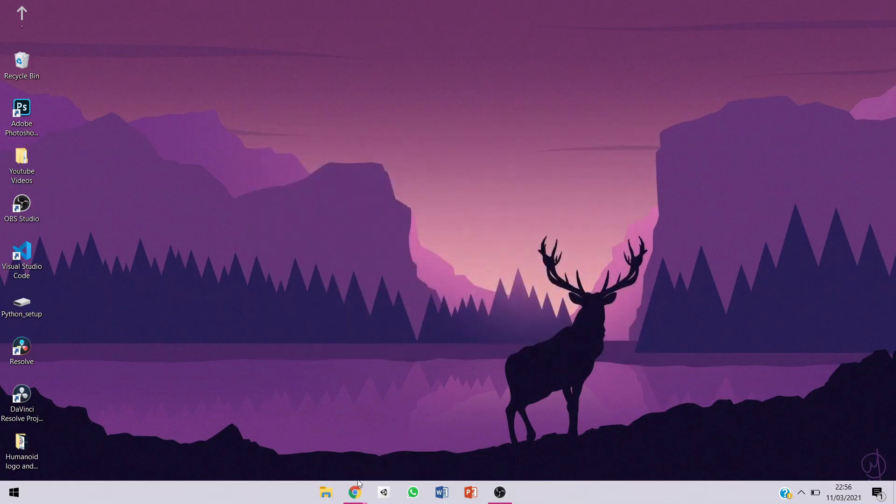
Step: Switch to Chrome, search for "pycharm" in a new tab and open the JetBrains PyCharm page
{"action": "mouse_move", "coordinate": [359, 483]}
{"action": "left_click", "coordinate": [394, 451]}
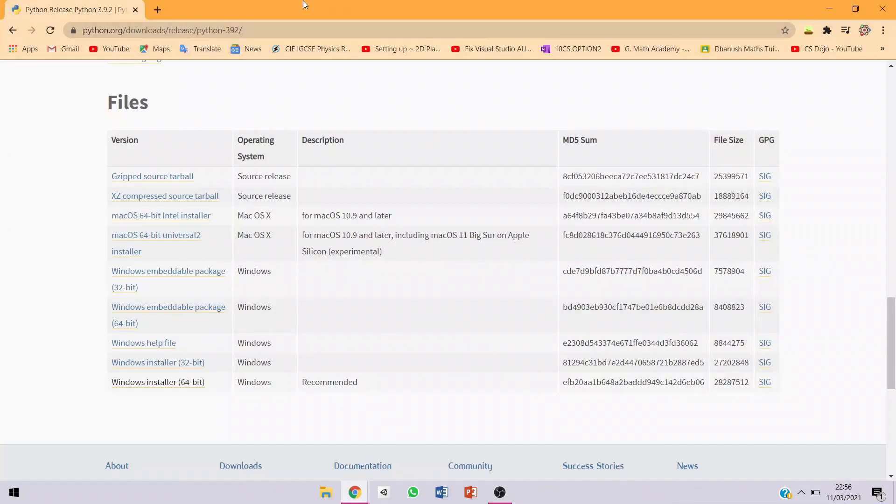
{"action": "left_click", "coordinate": [156, 5]}
{"action": "type", "text": "pycharm"}
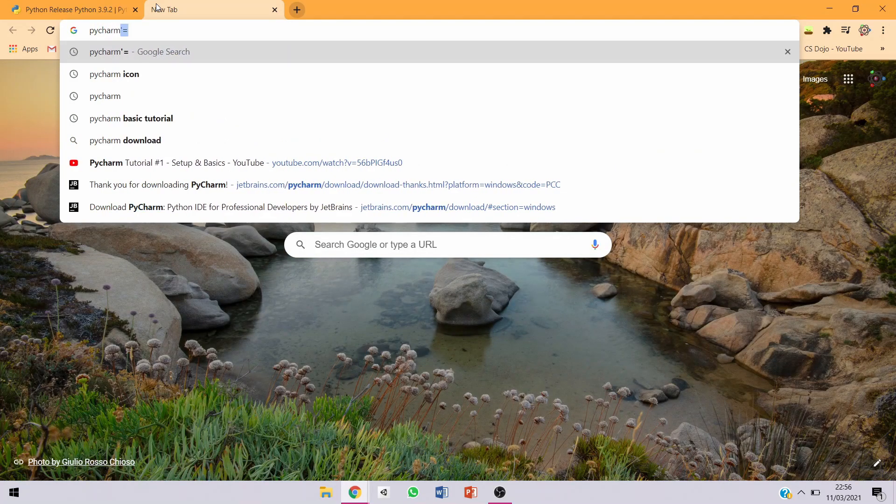
{"action": "key", "text": "Return"}
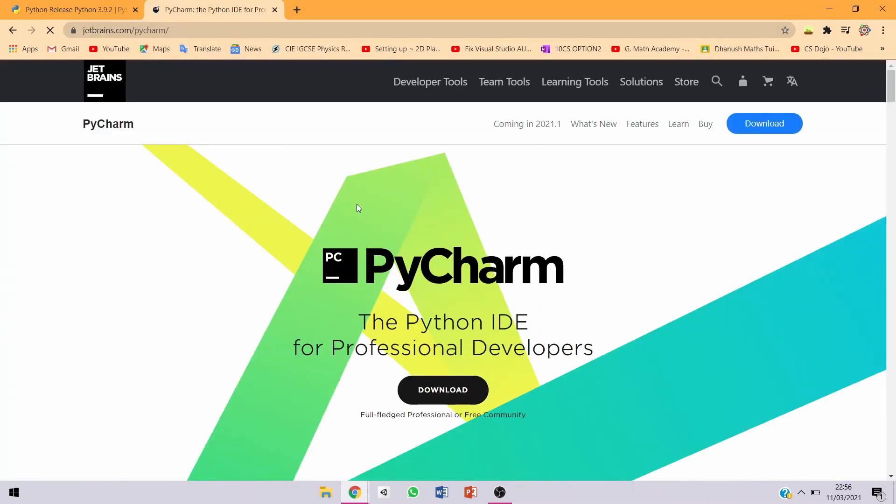
Step: Download the free Community edition of PyCharm for Windows from the PyCharm download page
{"action": "scroll", "coordinate": [299, 202], "scroll_direction": "down", "scroll_amount": 5}
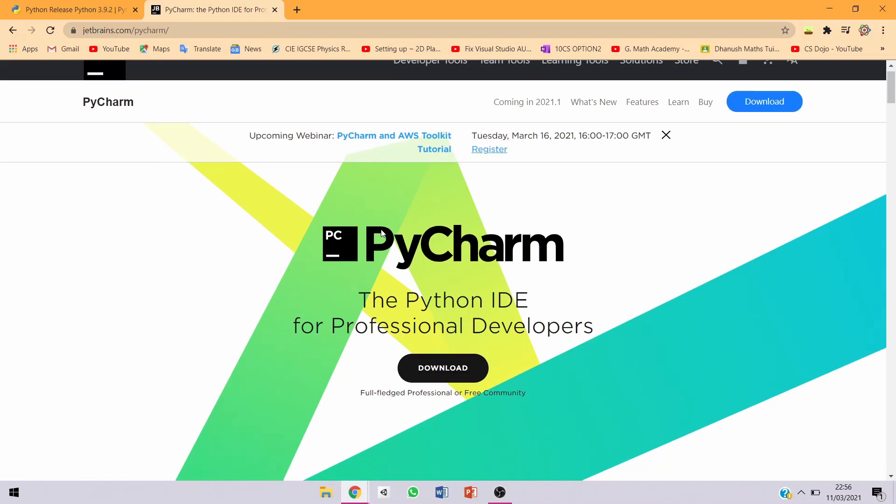
{"action": "scroll", "coordinate": [300, 202], "scroll_direction": "up", "scroll_amount": 5}
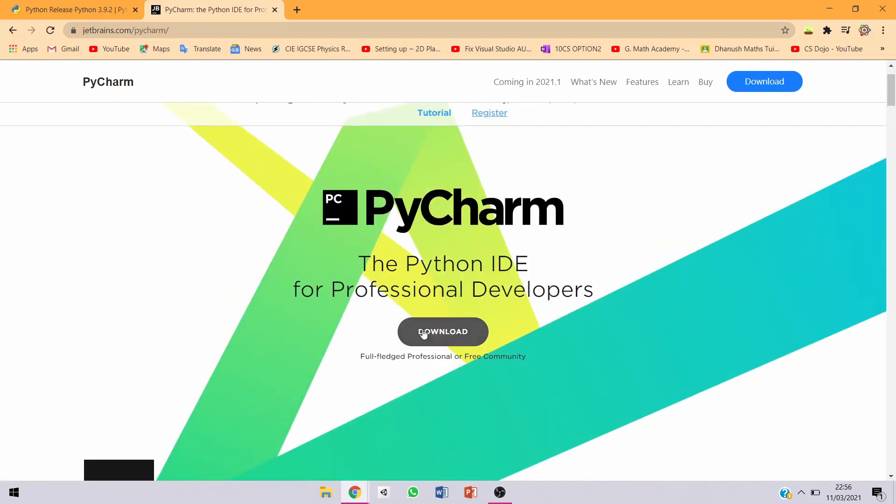
{"action": "left_click", "coordinate": [424, 330]}
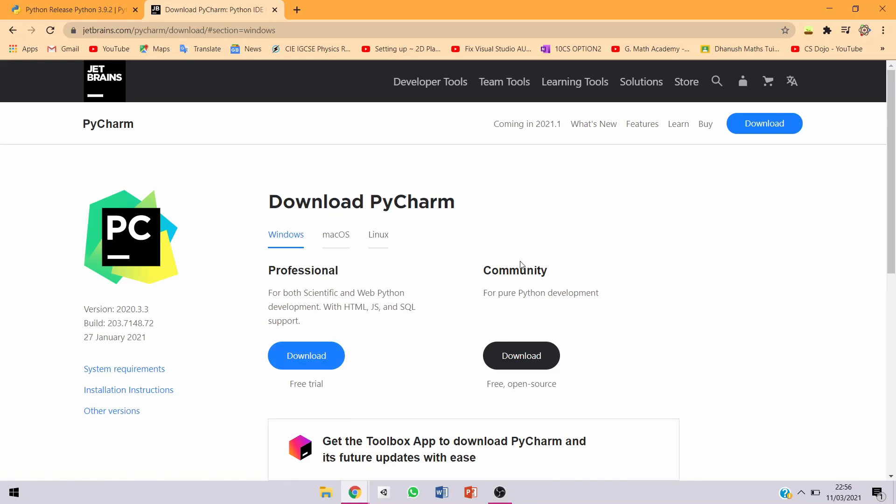
{"action": "left_click", "coordinate": [540, 359]}
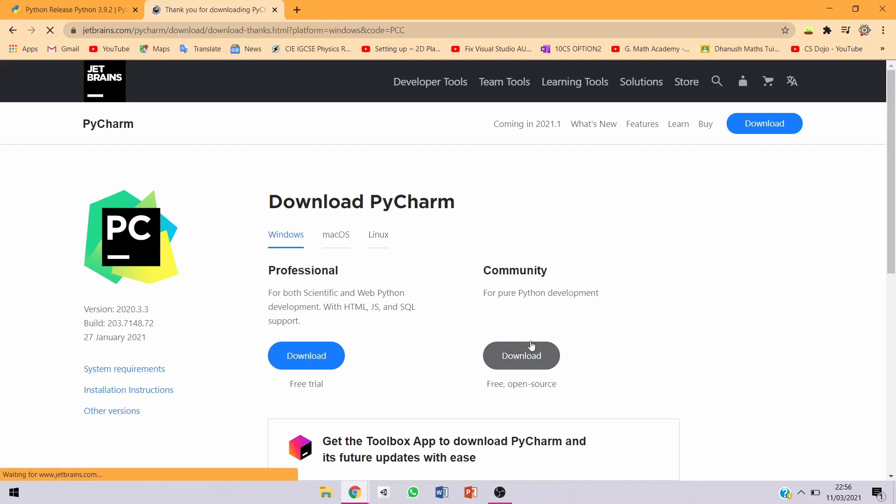
{"action": "scroll", "coordinate": [343, 322], "scroll_direction": "down", "scroll_amount": 3}
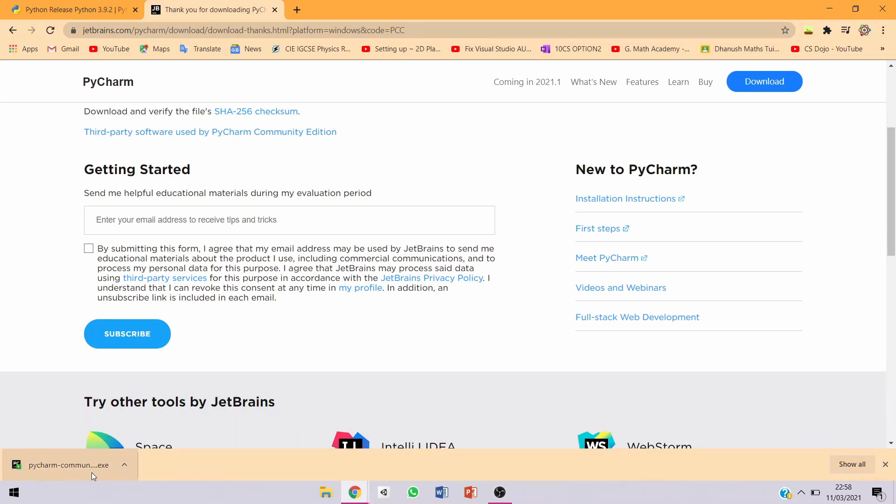
Step: Launch the downloaded PyCharm Community Edition installer and accept the default destination folder
{"action": "left_click", "coordinate": [90, 466]}
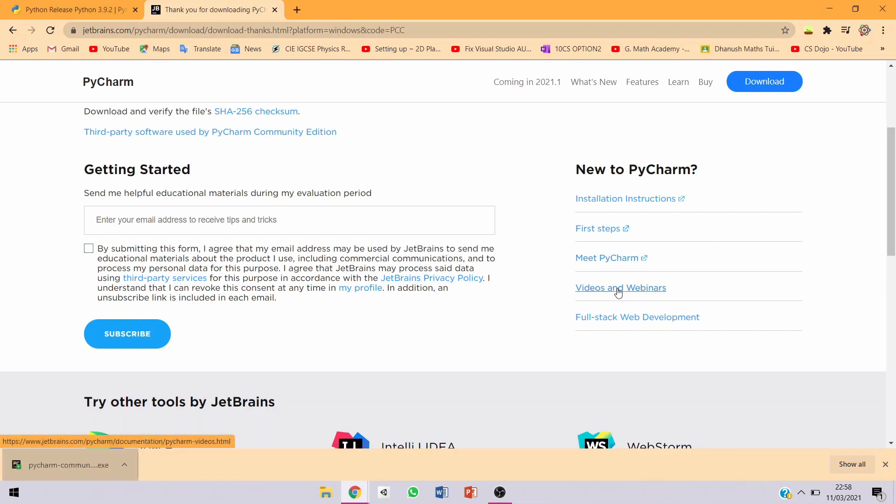
{"action": "key", "text": "super+d"}
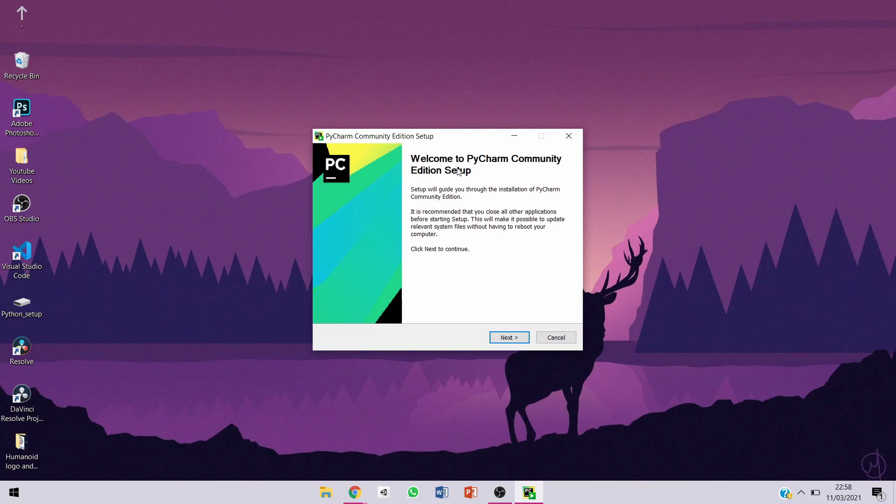
{"action": "left_click", "coordinate": [505, 340]}
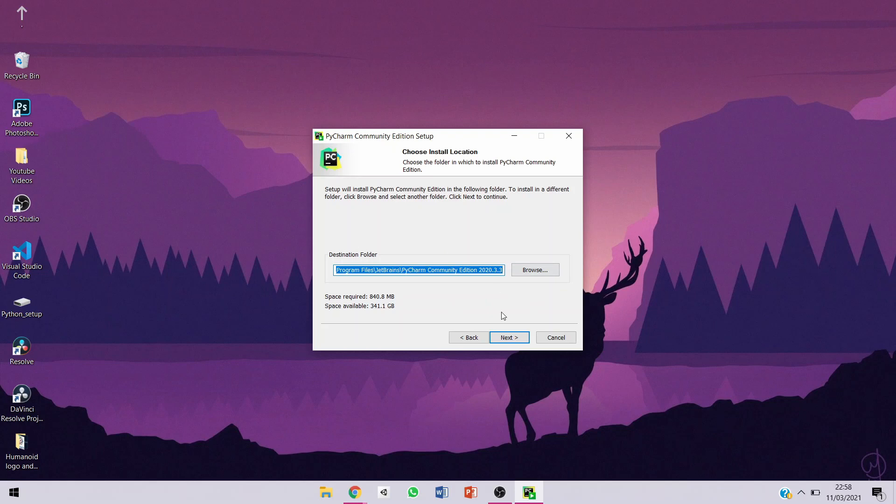
{"action": "left_click", "coordinate": [515, 339]}
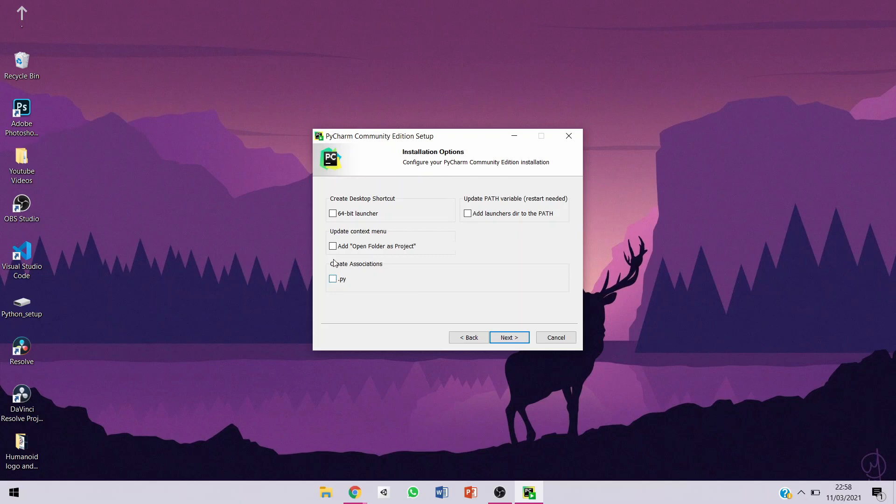
Step: Install PyCharm with a 64-bit launcher desktop shortcut and the JetBrains Start Menu folder, finishing with a manual reboot option
{"action": "left_click", "coordinate": [333, 214]}
{"action": "left_click", "coordinate": [507, 338]}
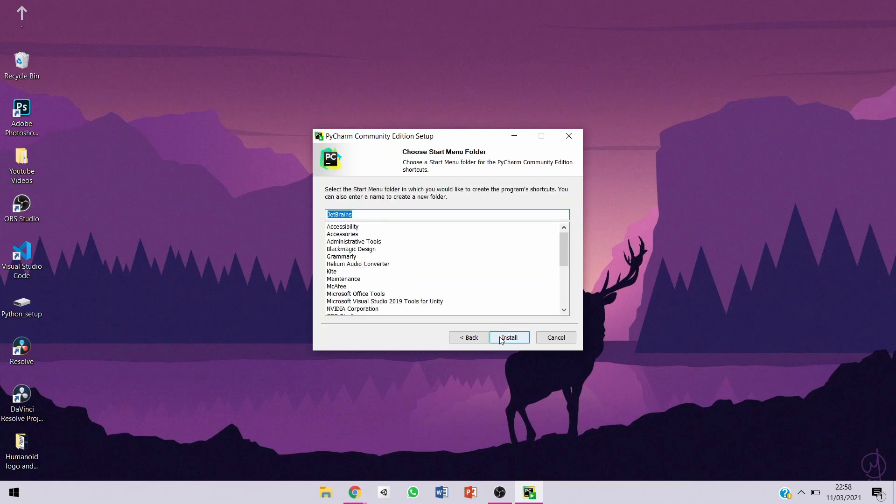
{"action": "left_click", "coordinate": [501, 339]}
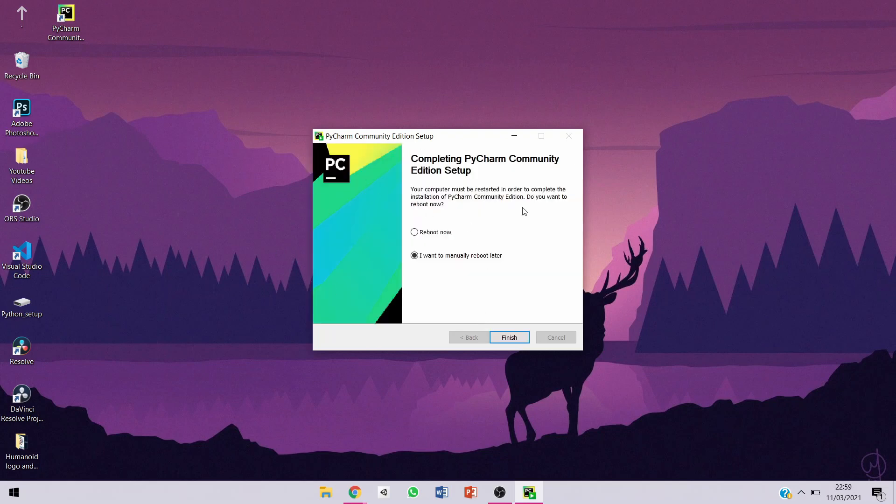
{"action": "left_click", "coordinate": [511, 340]}
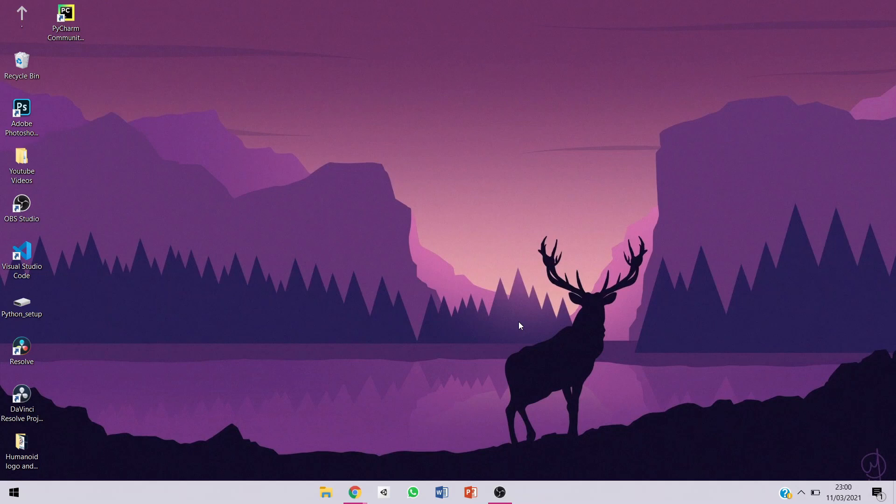
Step: Open Command Prompt with cmd, maximize its window and check the installed Python version with python --version
{"action": "key", "text": "super+r"}
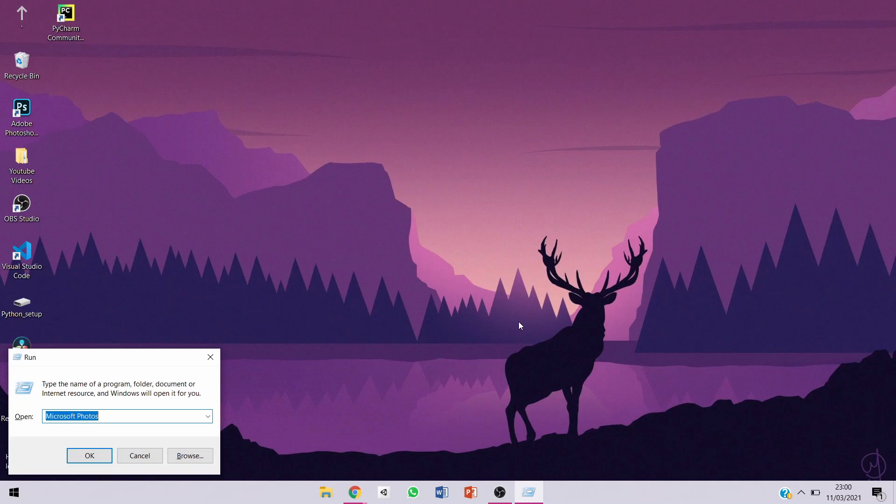
{"action": "key", "text": "BackSpace"}
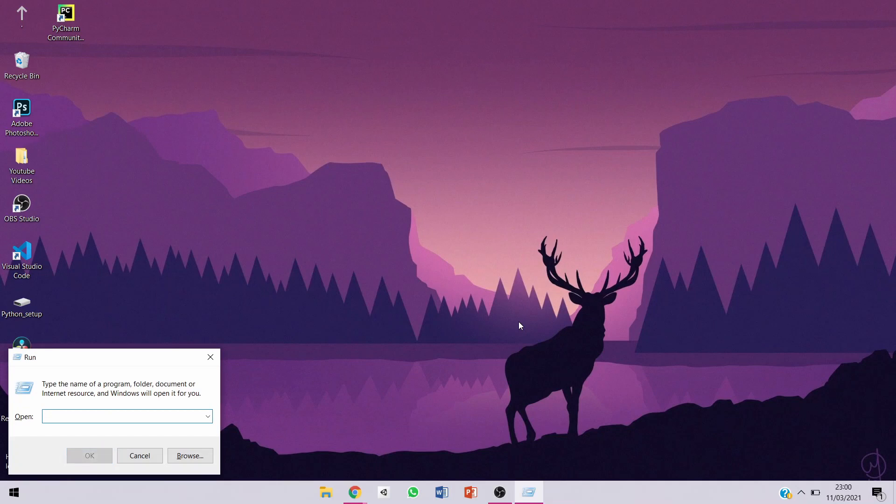
{"action": "type", "text": "cmd"}
{"action": "key", "text": "Return"}
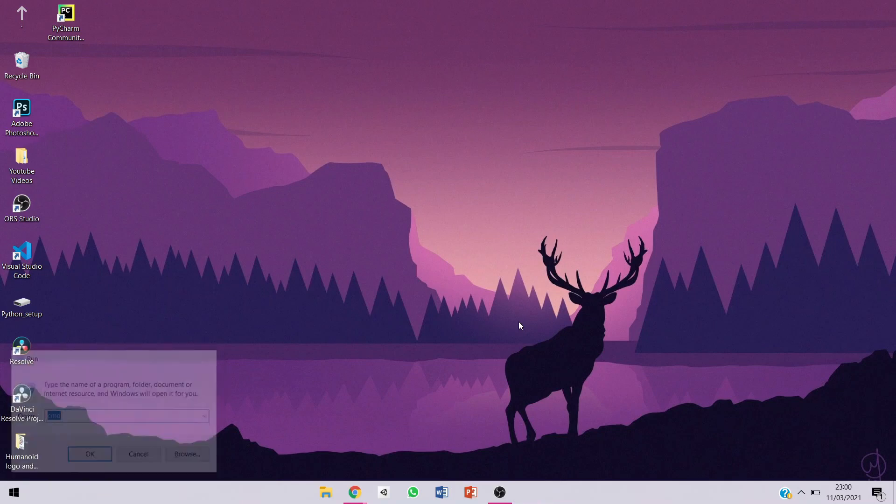
{"action": "left_click_drag", "start_coordinate": [702, 42], "coordinate": [672, 35]}
{"action": "left_click", "coordinate": [849, 32]}
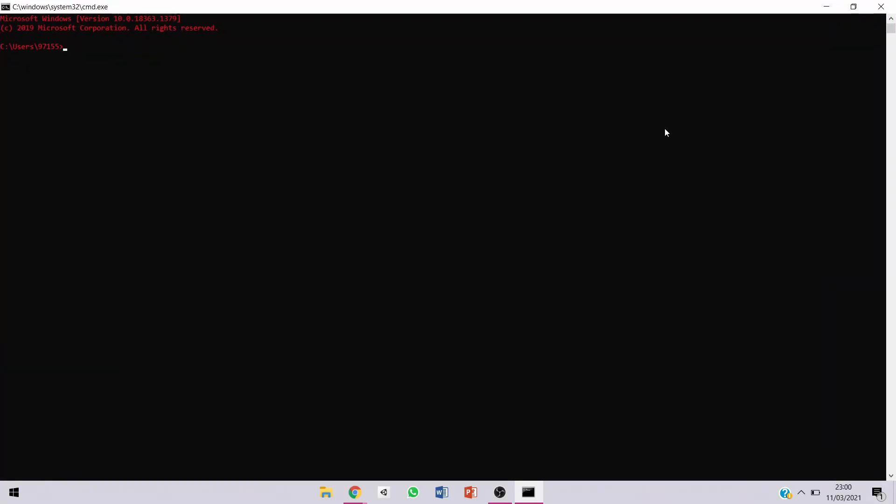
{"action": "type", "text": "python --version"}
{"action": "key", "text": "Return"}
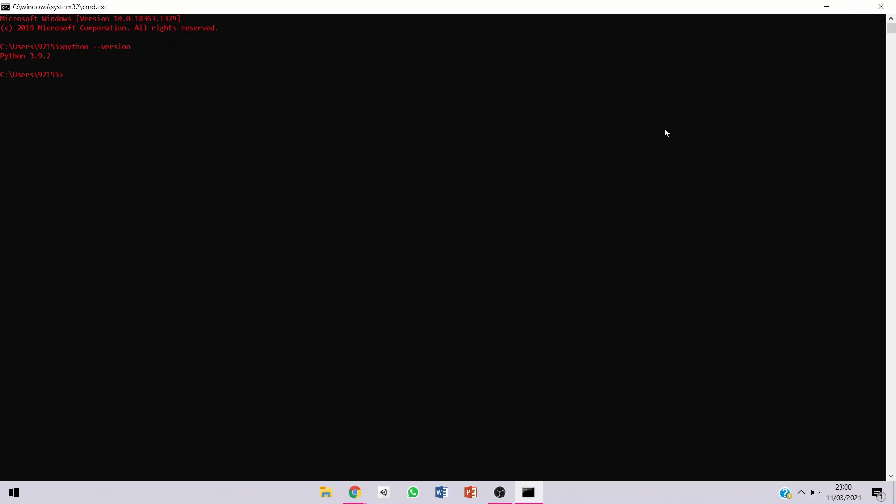
Step: Start the Python interpreter in the Command Prompt, run print("hello world") and close the window
{"action": "type", "text": "python"}
{"action": "key", "text": "Return"}
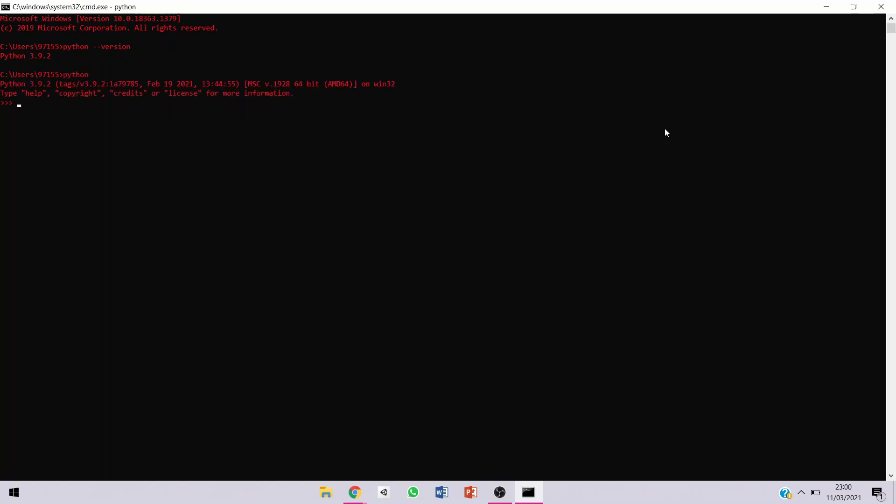
{"action": "type", "text": "print(\"hello world\")"}
{"action": "key", "text": "Return"}
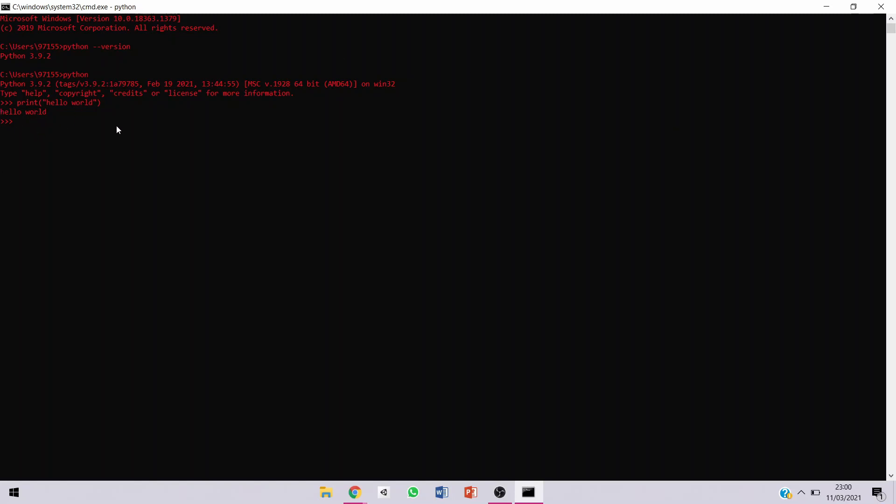
{"action": "left_click", "coordinate": [882, 6]}
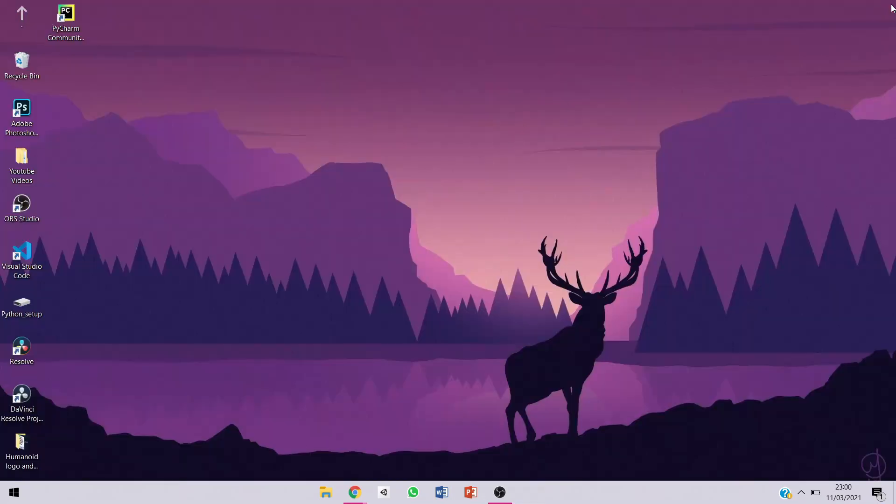
Step: Launch PyCharm Community Edition from the desktop and choose not to import settings
{"action": "double_click", "coordinate": [74, 17]}
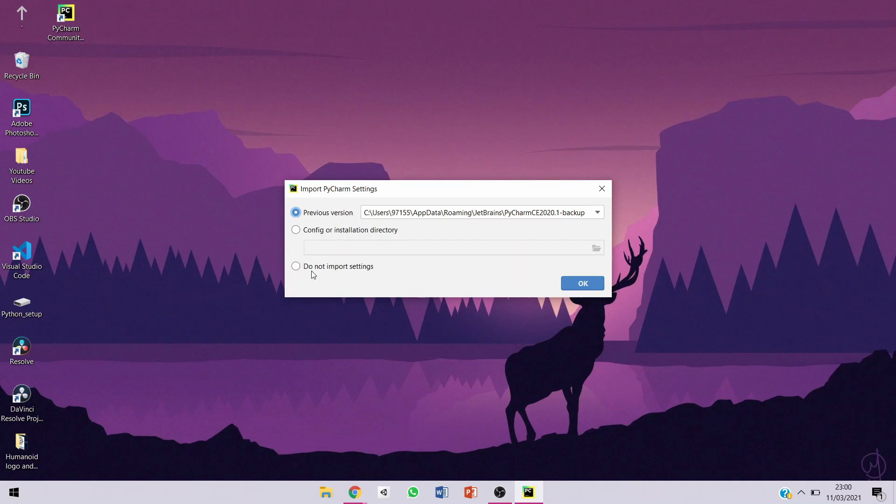
{"action": "left_click", "coordinate": [312, 267]}
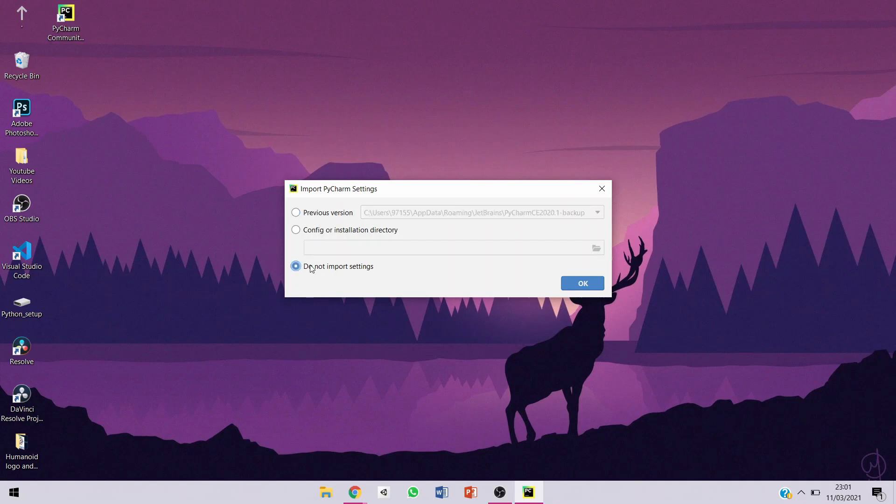
{"action": "left_click", "coordinate": [570, 286]}
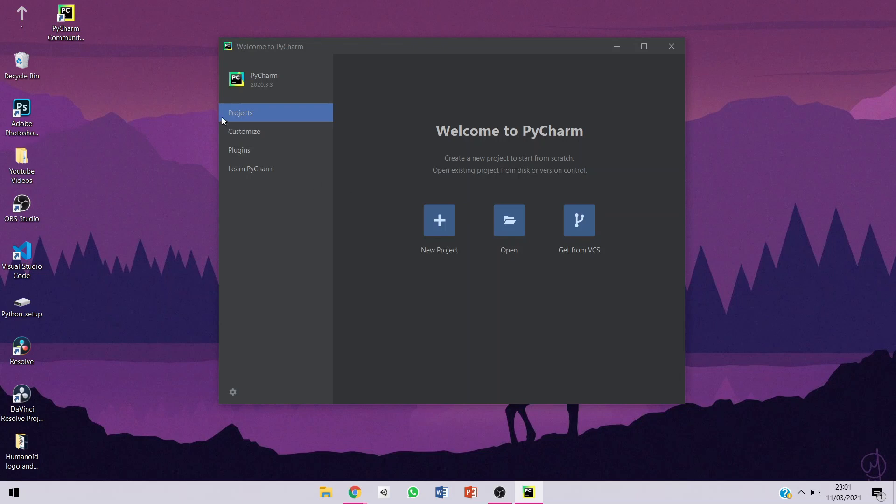
Step: Try the IntelliJ Light, Windows 10 Light and High contrast color themes, and switch back to Darcula
{"action": "left_click", "coordinate": [245, 134]}
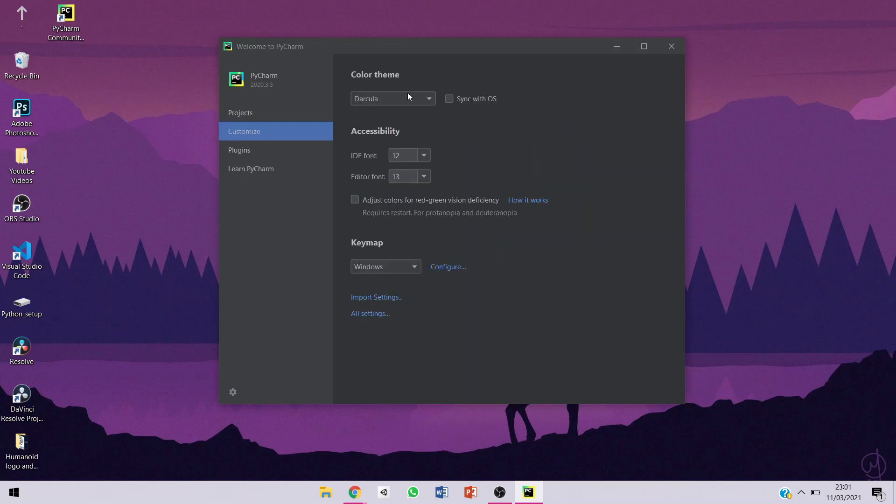
{"action": "left_click", "coordinate": [426, 99]}
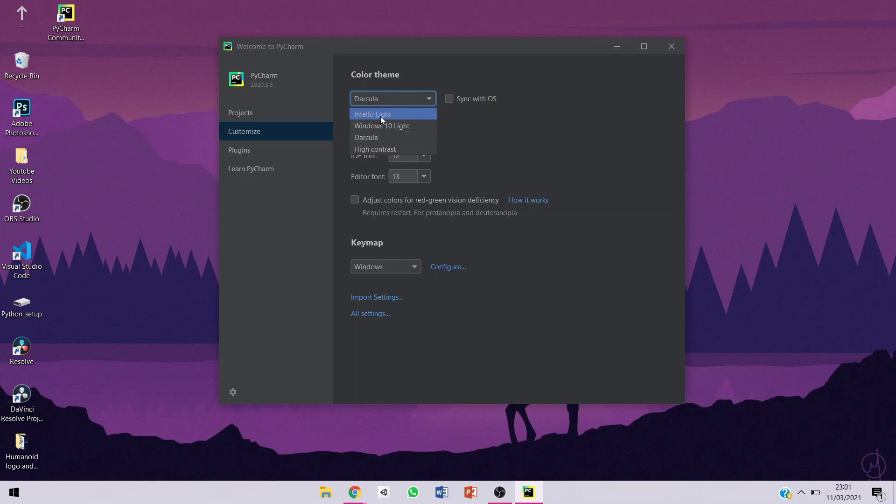
{"action": "left_click", "coordinate": [380, 116]}
{"action": "left_click", "coordinate": [422, 103]}
{"action": "left_click", "coordinate": [419, 124]}
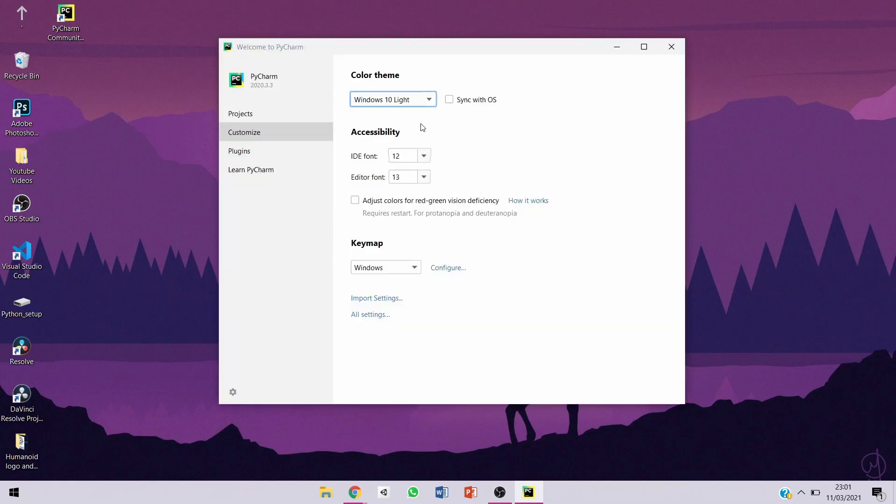
{"action": "left_click", "coordinate": [423, 99]}
{"action": "left_click", "coordinate": [404, 136]}
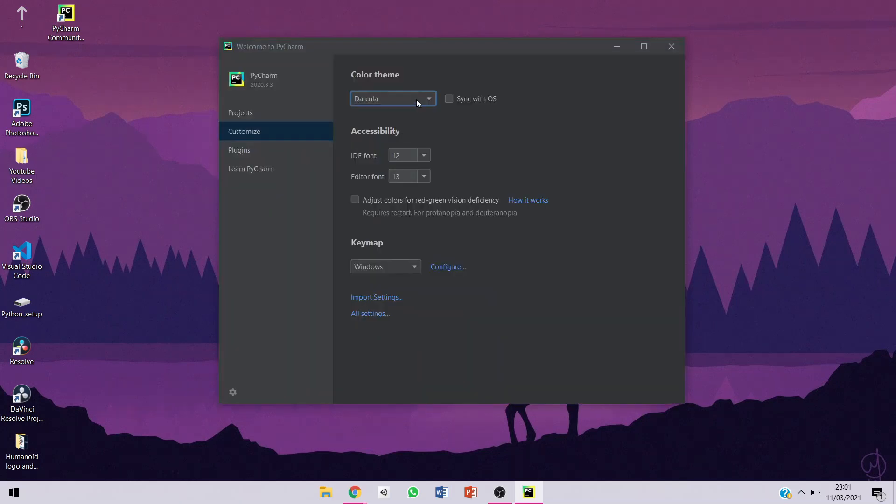
{"action": "left_click", "coordinate": [418, 98]}
{"action": "left_click", "coordinate": [410, 146]}
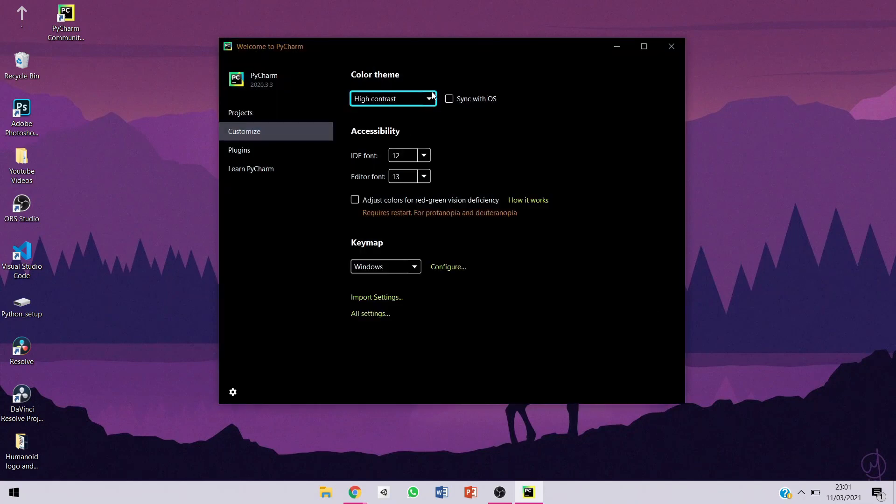
{"action": "left_click", "coordinate": [427, 99]}
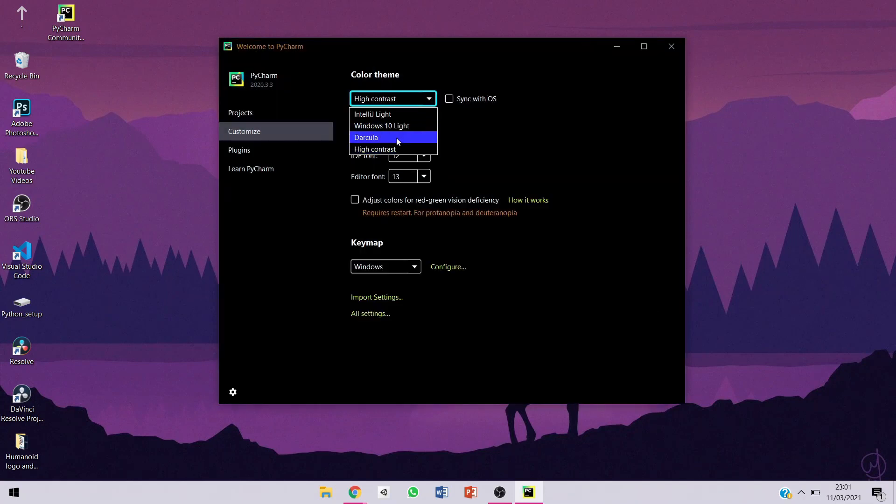
{"action": "left_click", "coordinate": [396, 137]}
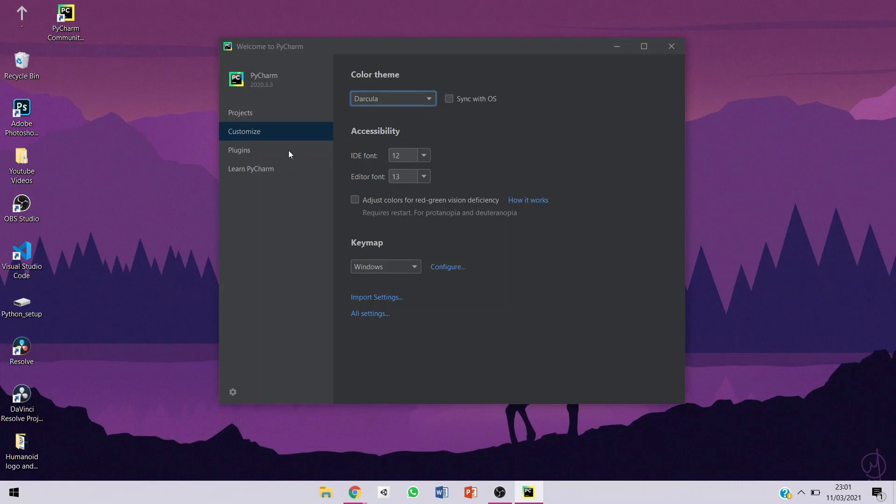
Step: Look through the Marketplace plugins and the Learn PyCharm resources, and return to the Projects page
{"action": "left_click", "coordinate": [276, 150]}
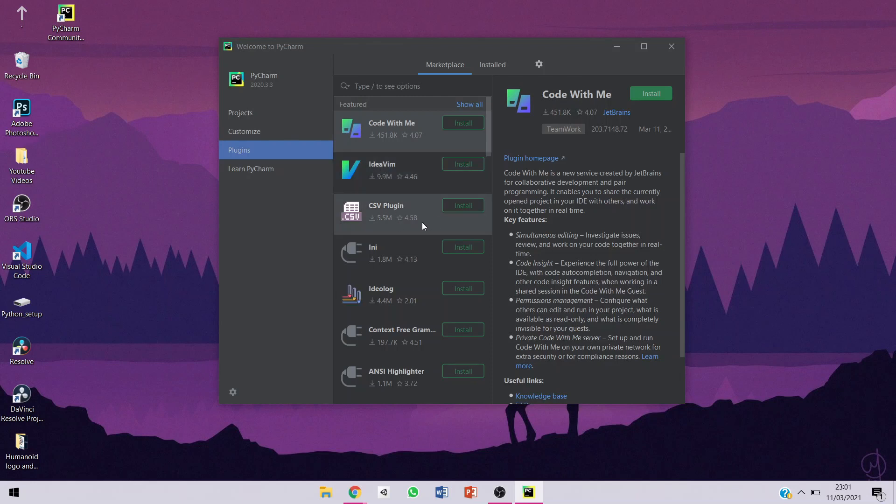
{"action": "scroll", "coordinate": [414, 179], "scroll_direction": "down", "scroll_amount": 1}
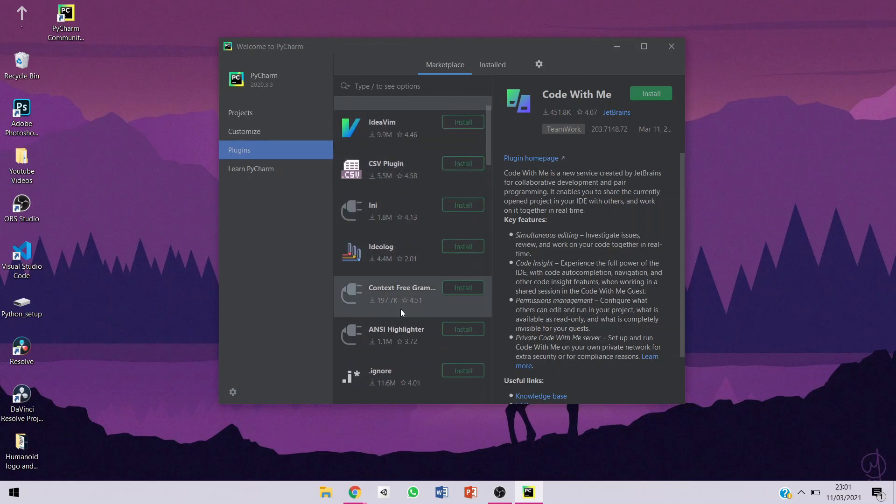
{"action": "left_click", "coordinate": [292, 168]}
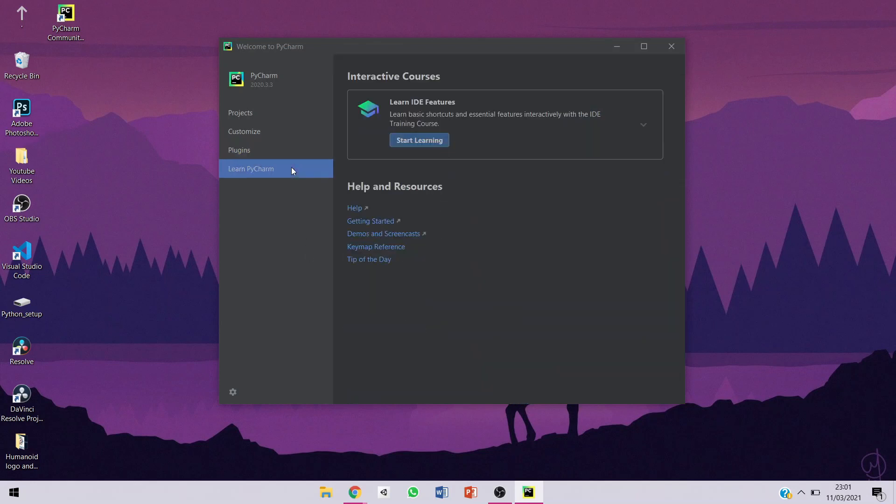
{"action": "left_click", "coordinate": [268, 114]}
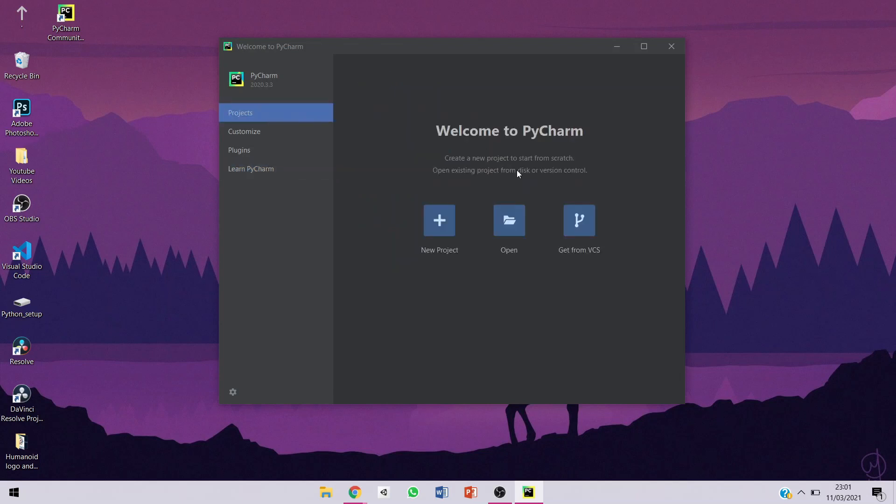
Step: Start a new project named test.py in PycharmProjects and open the folder chooser for the virtual environment location
{"action": "left_click", "coordinate": [443, 226]}
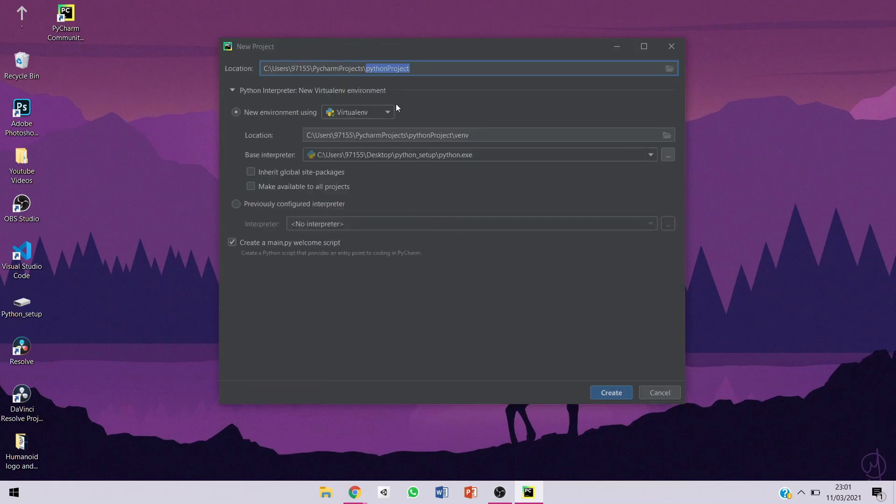
{"action": "key", "text": "BackSpace"}
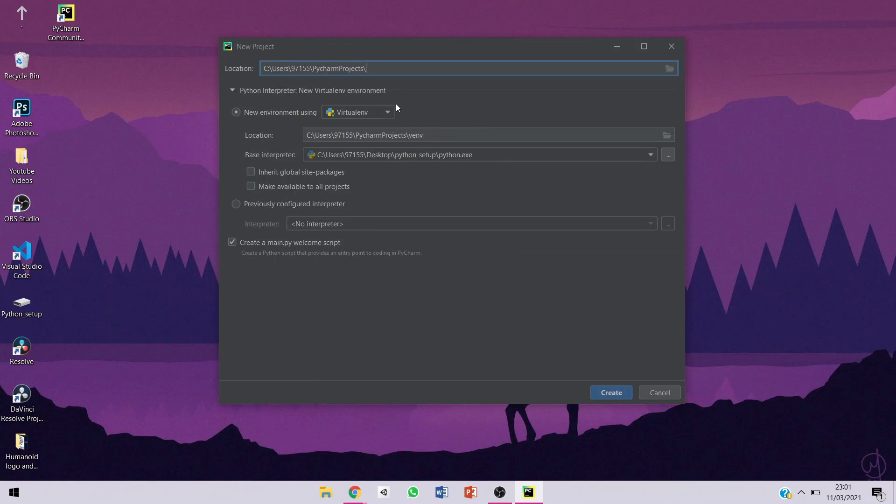
{"action": "type", "text": "test.py"}
{"action": "left_click", "coordinate": [572, 140]}
{"action": "left_click", "coordinate": [667, 136]}
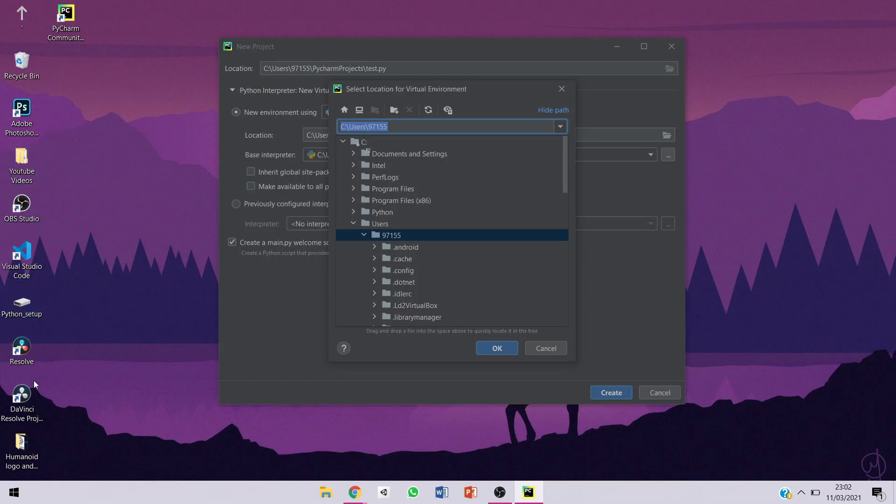
Step: Create a new folder named "pycharm project" on the desktop
{"action": "right_click", "coordinate": [97, 106]}
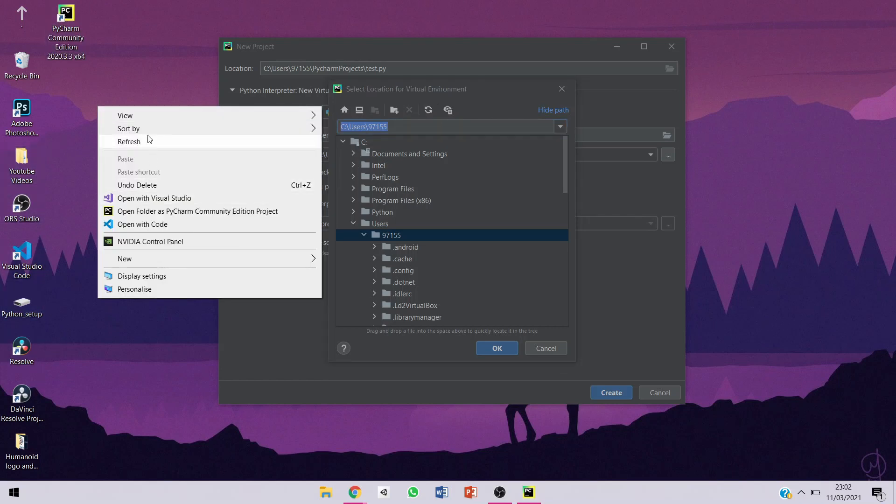
{"action": "mouse_move", "coordinate": [136, 257]}
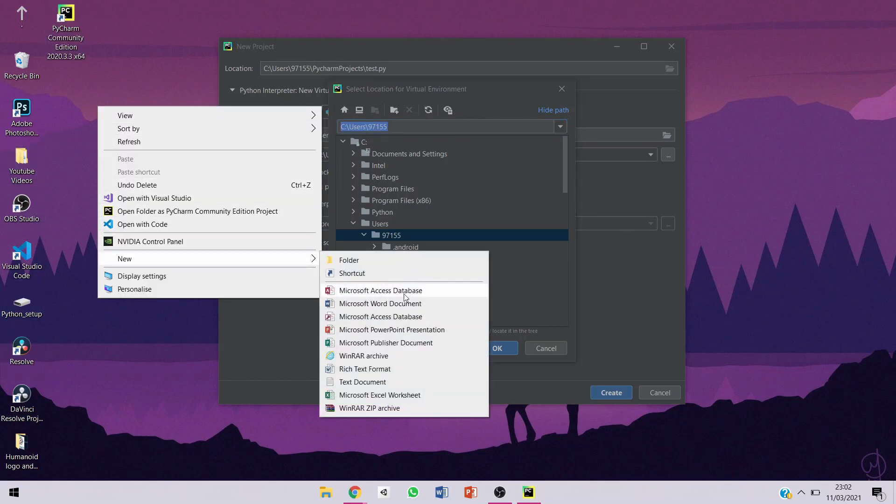
{"action": "left_click", "coordinate": [404, 259]}
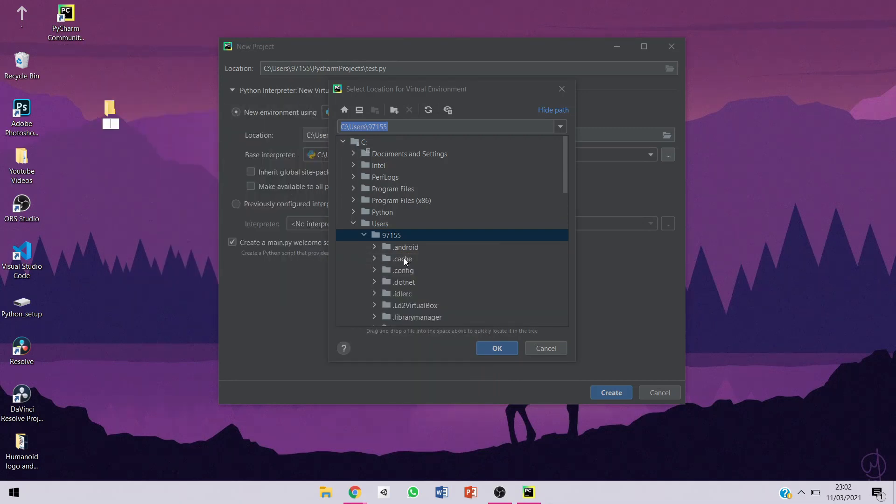
{"action": "type", "text": "pycharm project"}
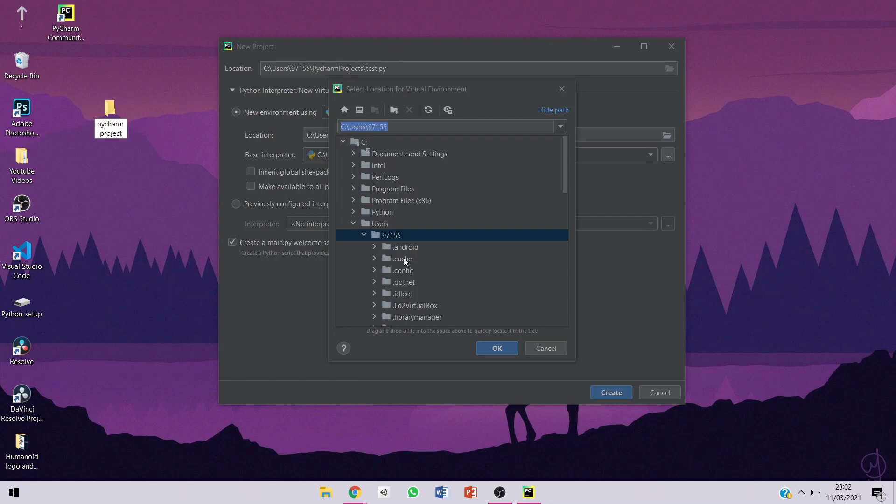
{"action": "key", "text": "Return"}
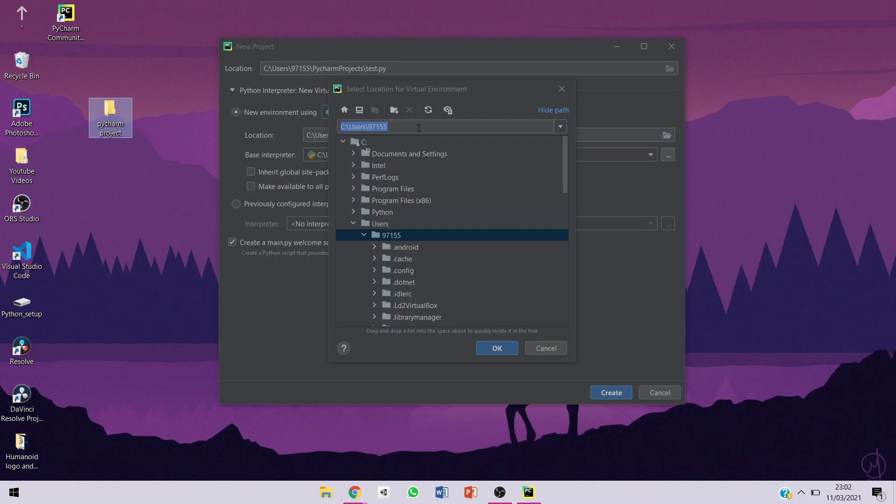
Step: Copy the path of the desktop folder "pycharm project" and set it as the virtual environment location
{"action": "double_click", "coordinate": [110, 117]}
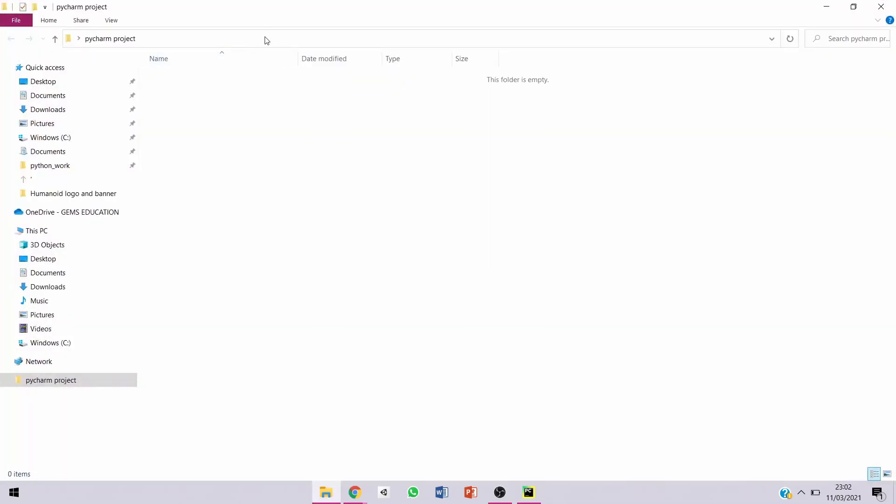
{"action": "left_click", "coordinate": [273, 37]}
{"action": "key", "text": "ctrl+c"}
{"action": "left_click", "coordinate": [326, 493]}
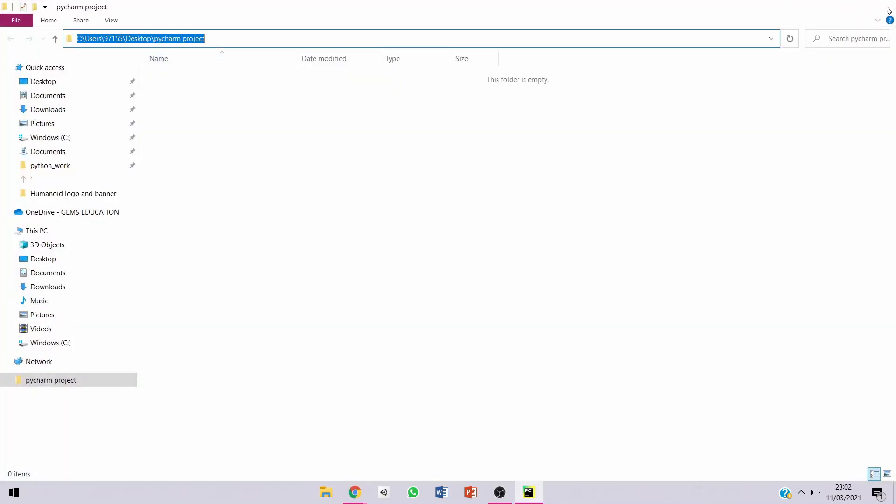
{"action": "key", "text": "BackSpace"}
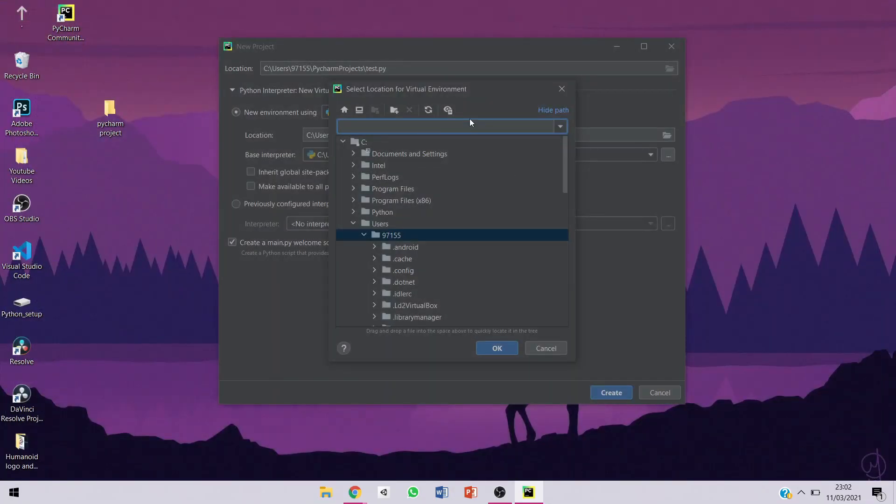
{"action": "key", "text": "ctrl+v"}
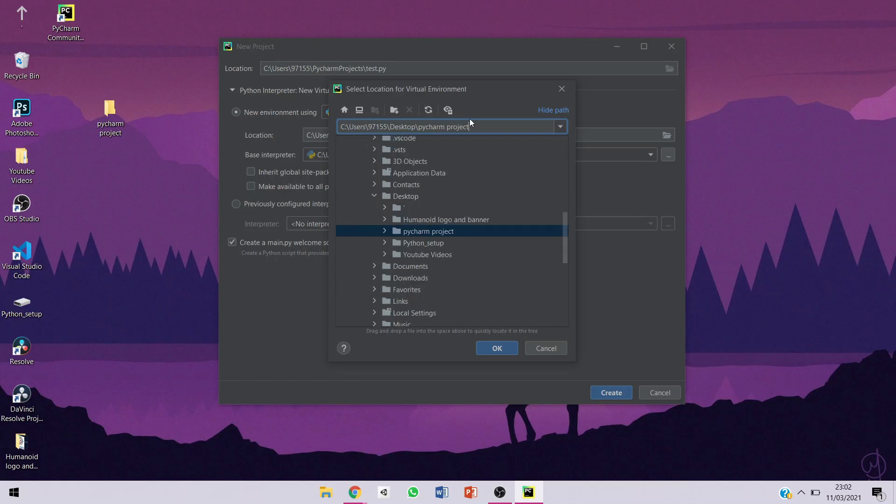
{"action": "left_click", "coordinate": [496, 349]}
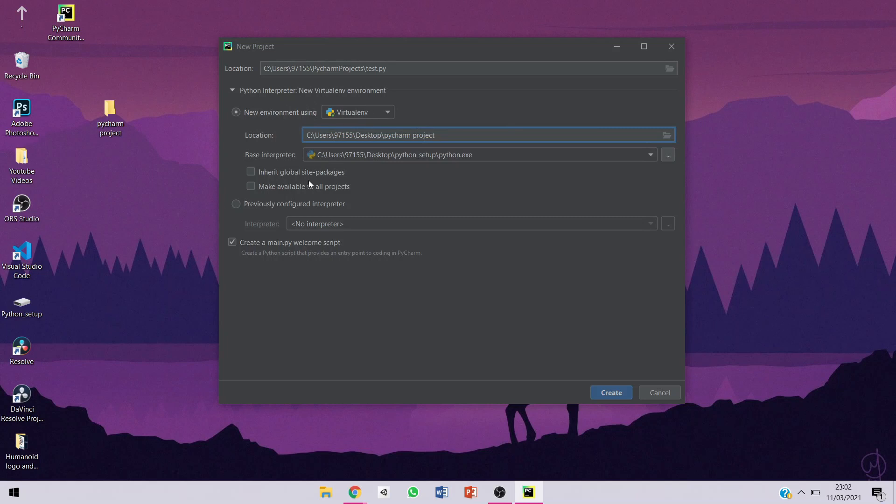
Step: Set the existing system interpreter Desktop\Python_setup\python.exe as the project's interpreter and create the project
{"action": "left_click", "coordinate": [669, 224]}
{"action": "left_click", "coordinate": [530, 89]}
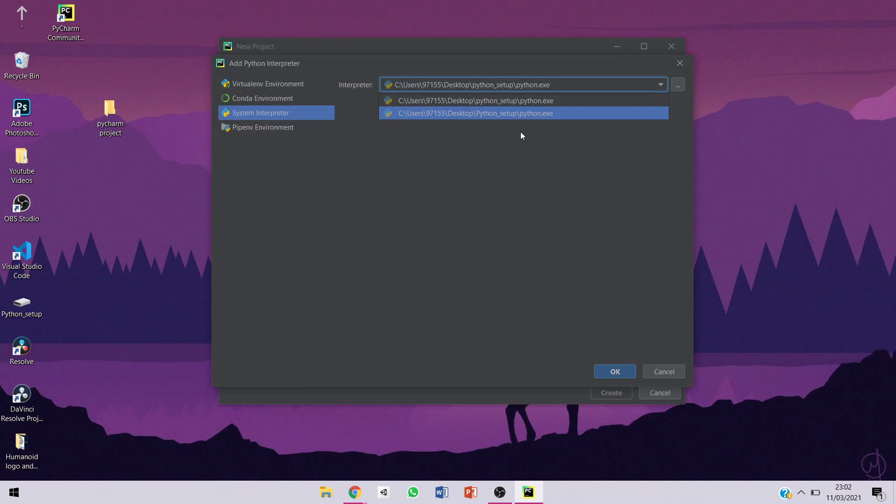
{"action": "left_click", "coordinate": [517, 117]}
{"action": "left_click", "coordinate": [616, 371]}
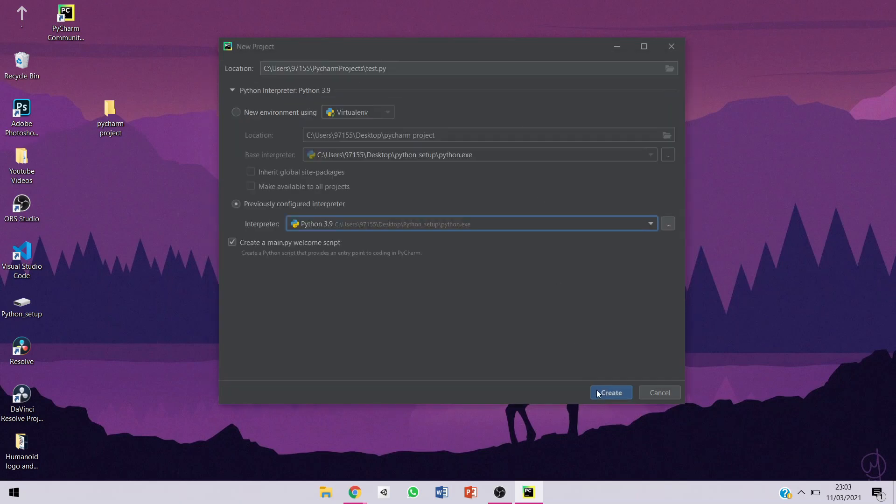
{"action": "left_click", "coordinate": [600, 392]}
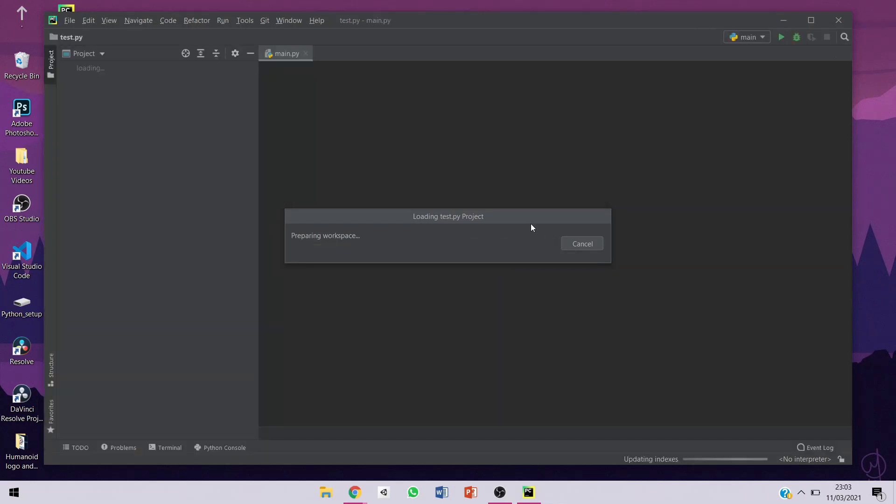
Step: Dismiss the Tip of the Day, close the main.py editor and delete main.py from the project
{"action": "left_click", "coordinate": [107, 53]}
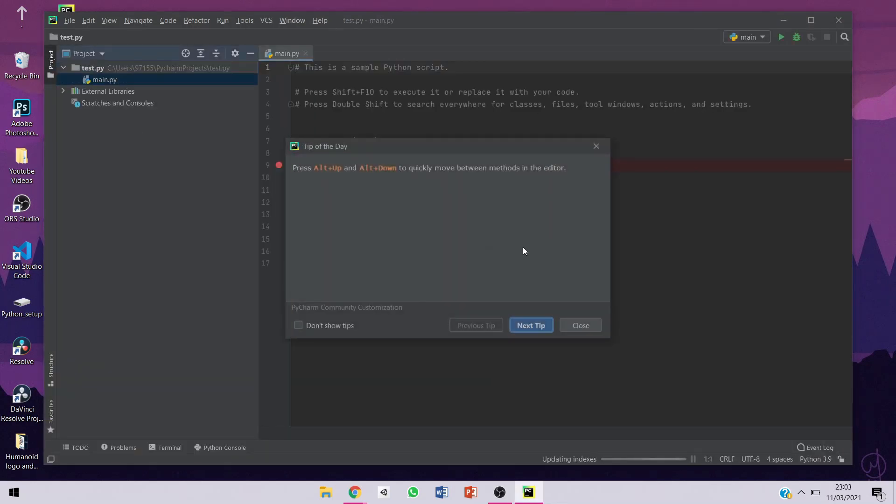
{"action": "left_click", "coordinate": [574, 328]}
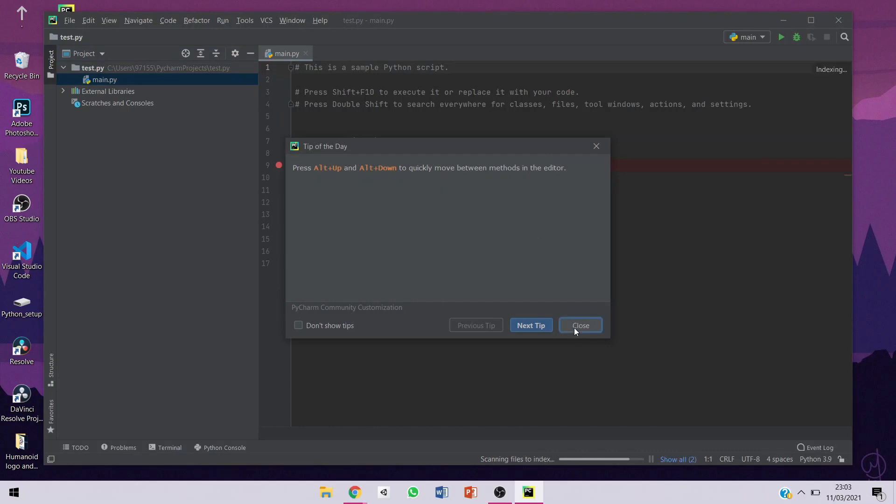
{"action": "left_click", "coordinate": [304, 52]}
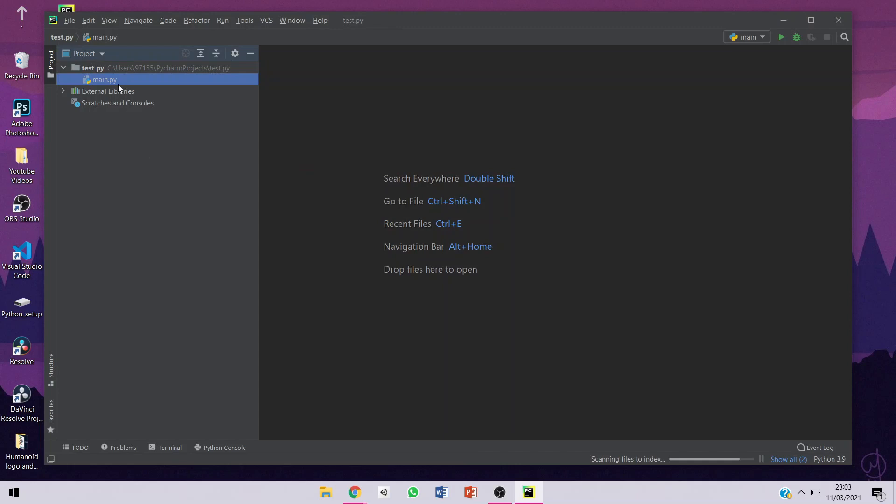
{"action": "right_click", "coordinate": [118, 82]}
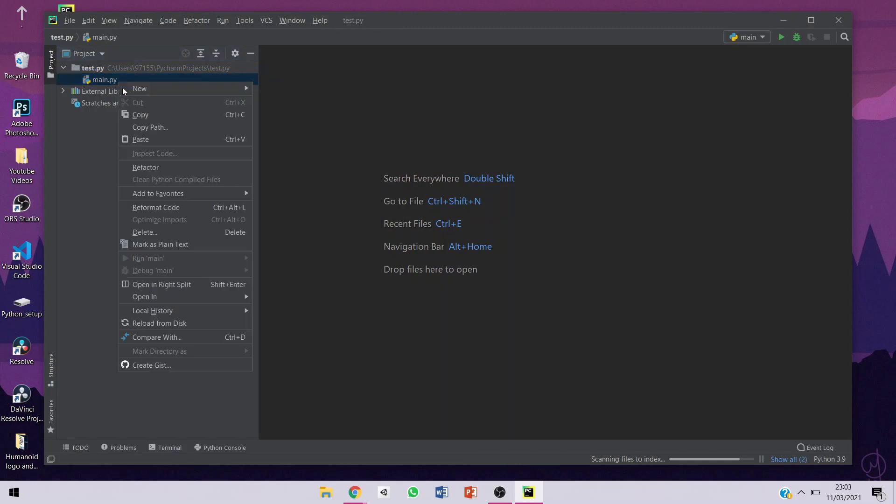
{"action": "left_click", "coordinate": [139, 230]}
{"action": "left_click", "coordinate": [413, 274]}
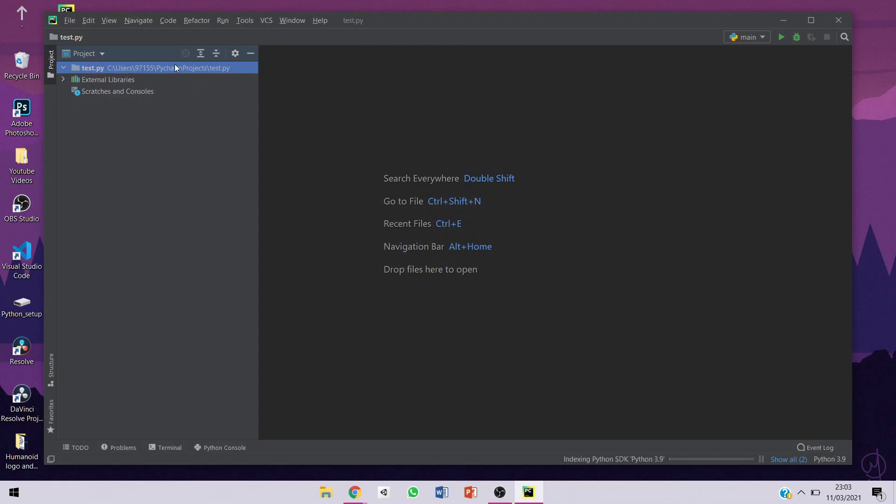
Step: Create a new Python file named test.py in the test.py project folder
{"action": "right_click", "coordinate": [116, 63]}
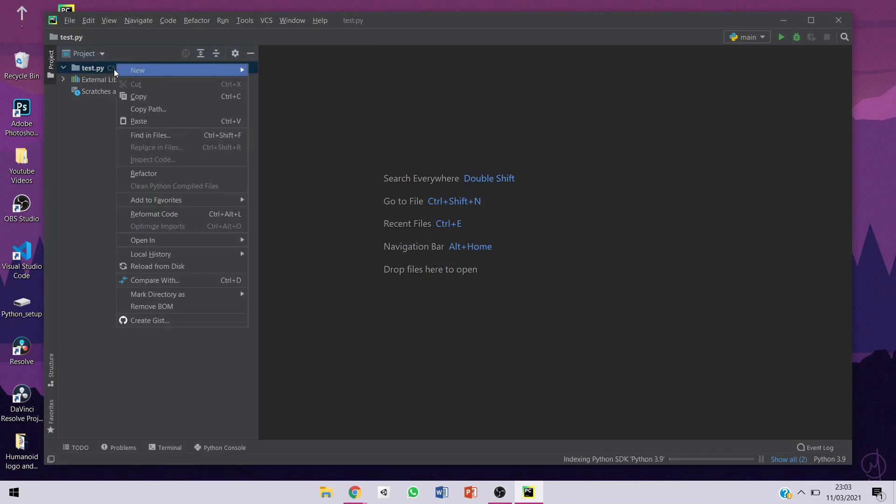
{"action": "mouse_move", "coordinate": [118, 74]}
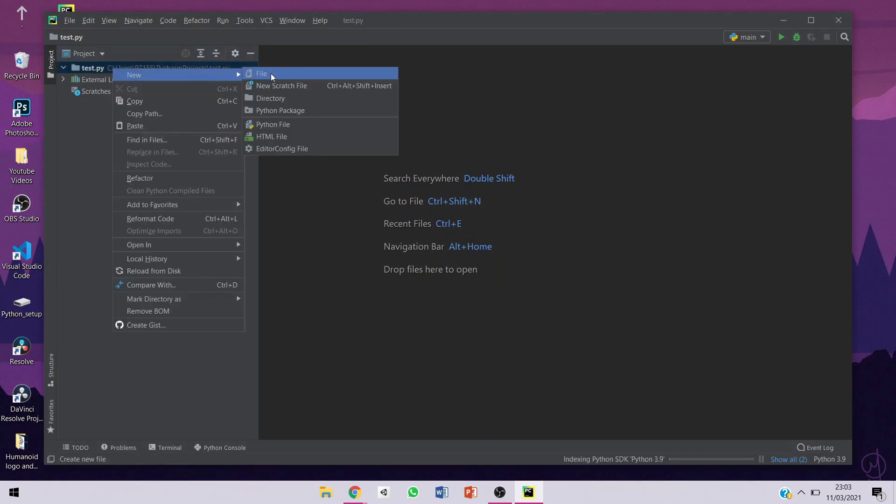
{"action": "left_click", "coordinate": [272, 124]}
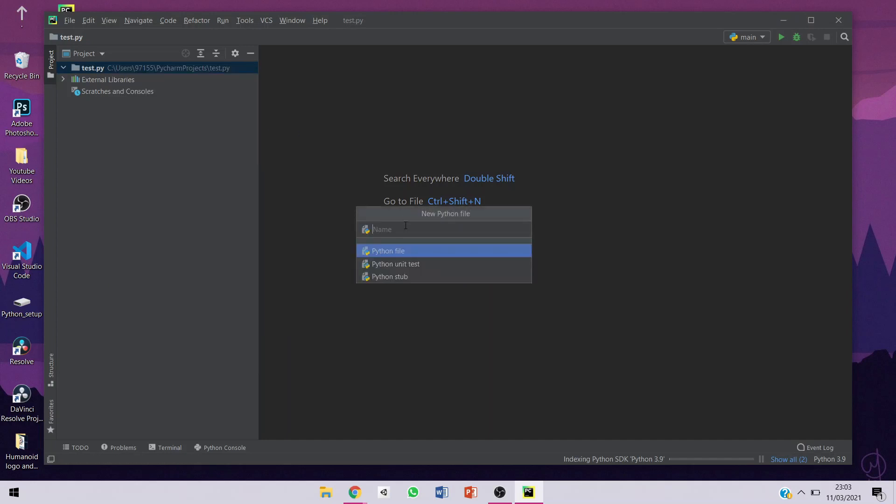
{"action": "type", "text": "t"}
{"action": "type", "text": "y"}
{"action": "key", "text": "Return"}
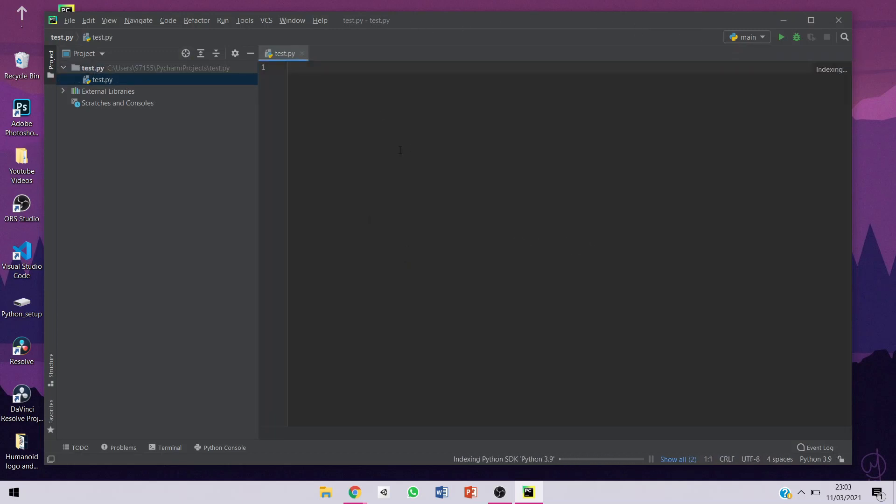
Step: Write print("hello world") on the first line of test.py and maximize the window
{"action": "type", "text": "print("}
{"action": "left_click", "coordinate": [812, 21]}
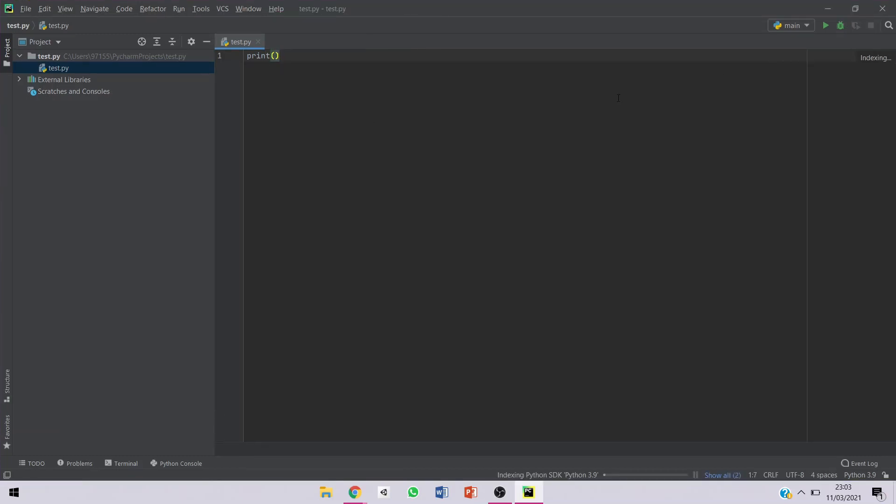
{"action": "type", "text": "\"hello "}
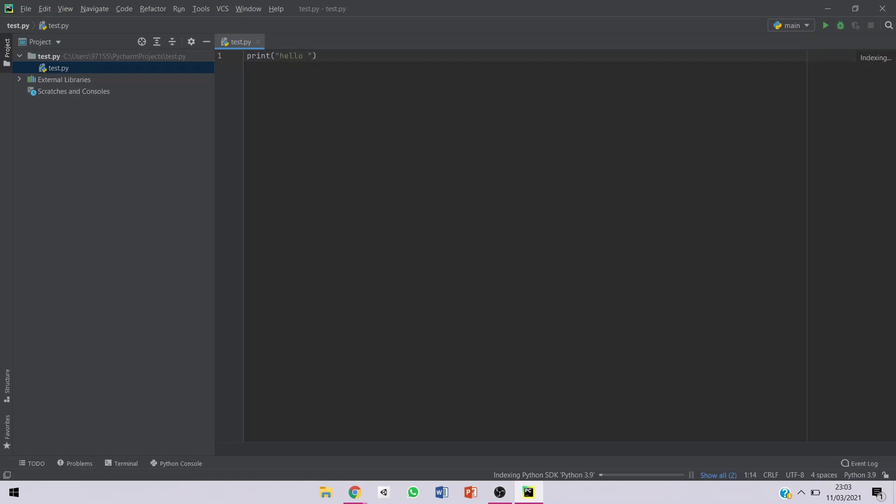
{"action": "type", "text": "world"}
Step: Try to run the code with the main run configuration, and hide the run output
{"action": "right_click", "coordinate": [556, 169]}
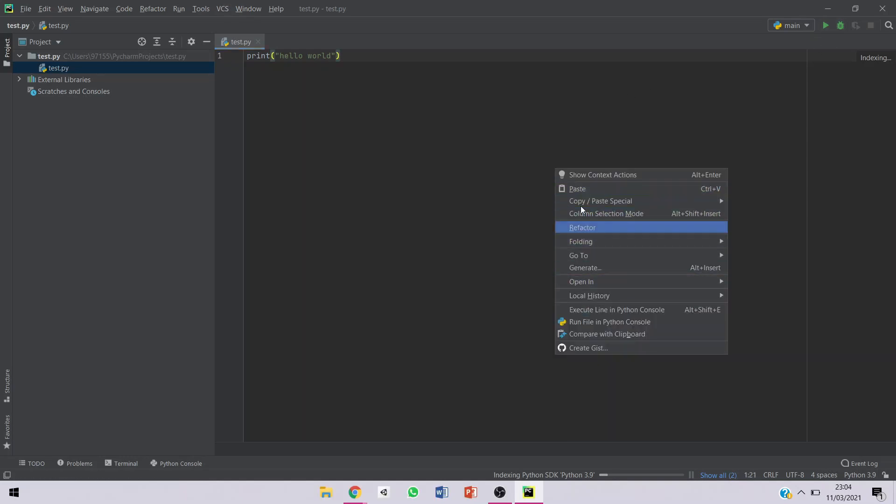
{"action": "left_click", "coordinate": [496, 267]}
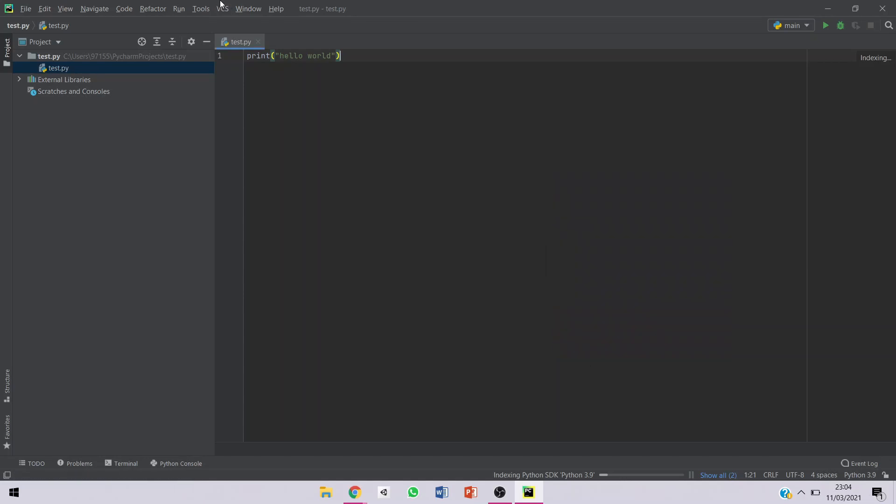
{"action": "left_click", "coordinate": [179, 9]}
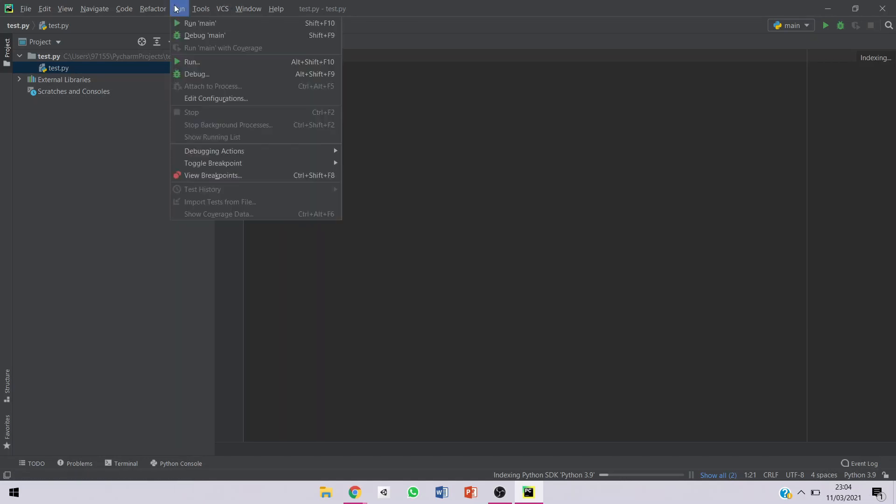
{"action": "left_click", "coordinate": [195, 28]}
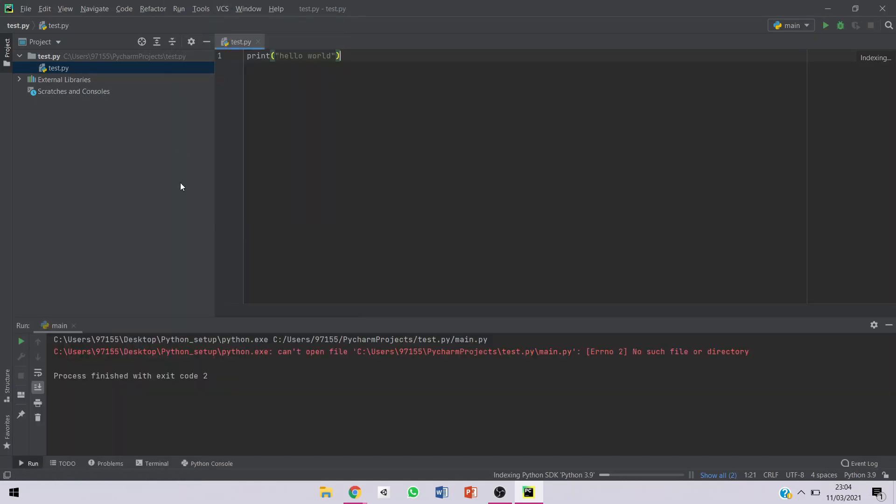
{"action": "left_click", "coordinate": [889, 326]}
Step: Rename the main run configuration to test.py, and run the hello world script with the test configuration
{"action": "left_click", "coordinate": [810, 26]}
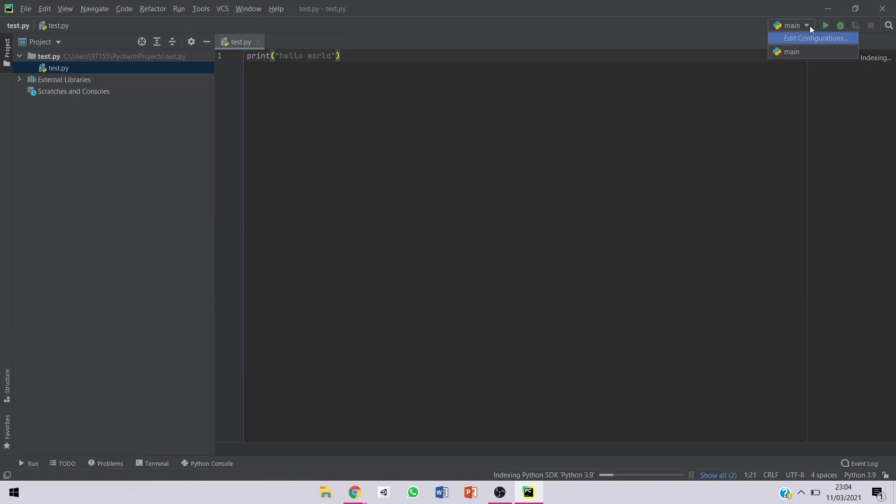
{"action": "left_click", "coordinate": [809, 41]}
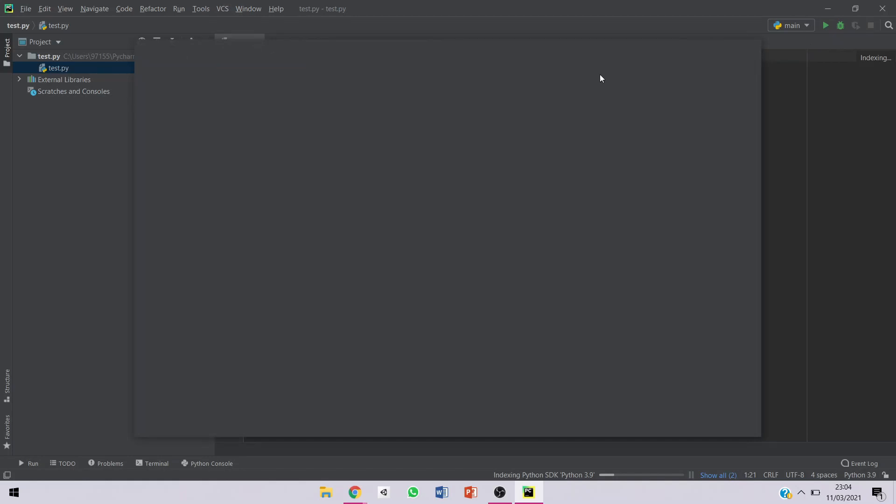
{"action": "left_click", "coordinate": [513, 75]}
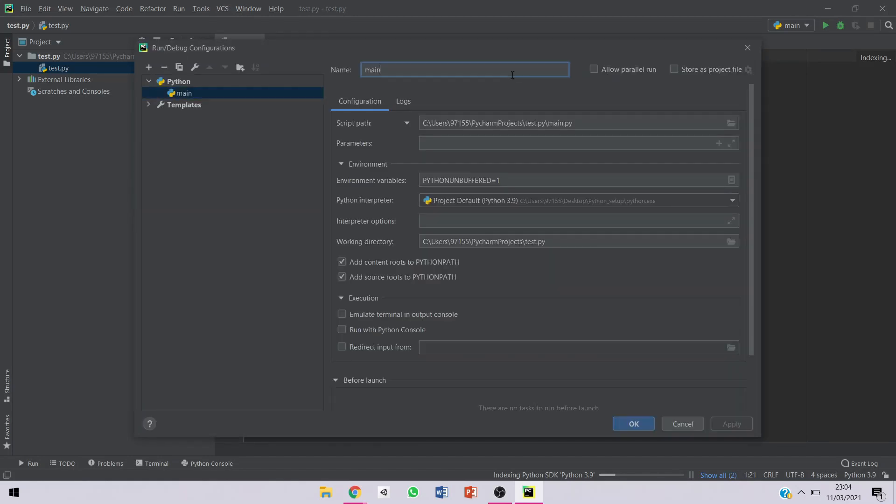
{"action": "key", "text": "BackSpace"}
{"action": "key", "text": "BackSpace"}
{"action": "key", "text": "BackSpace"}
{"action": "key", "text": "BackSpace"}
{"action": "type", "text": "test."}
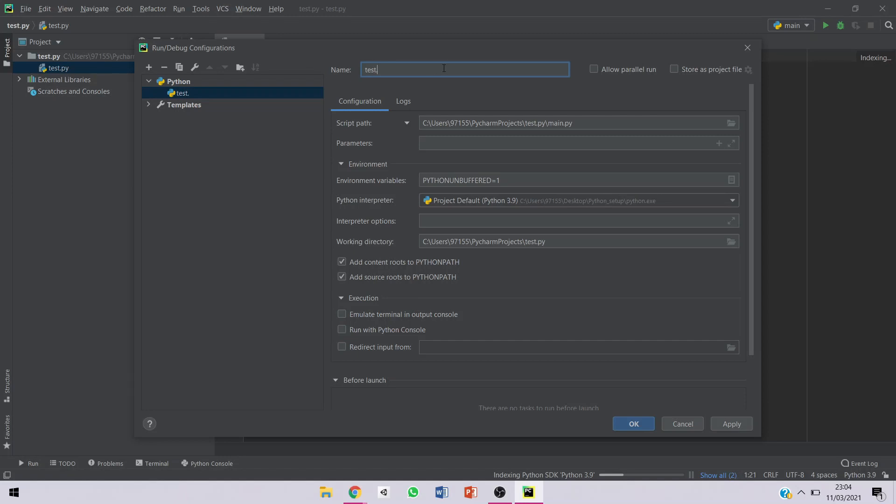
{"action": "type", "text": "py"}
{"action": "left_click", "coordinate": [614, 425]}
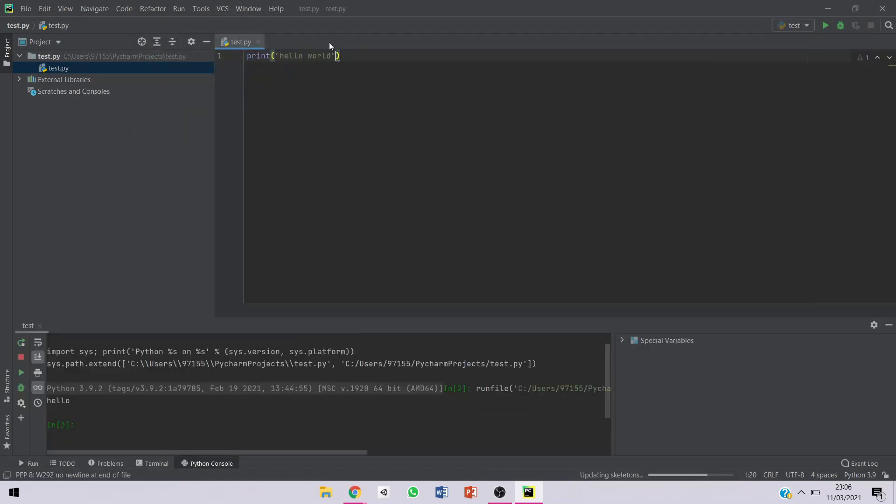
{"action": "left_click", "coordinate": [826, 25]}
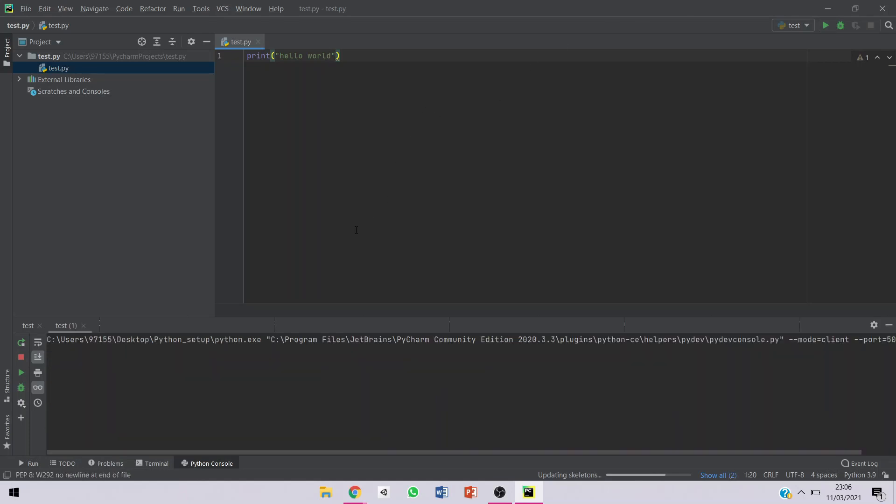